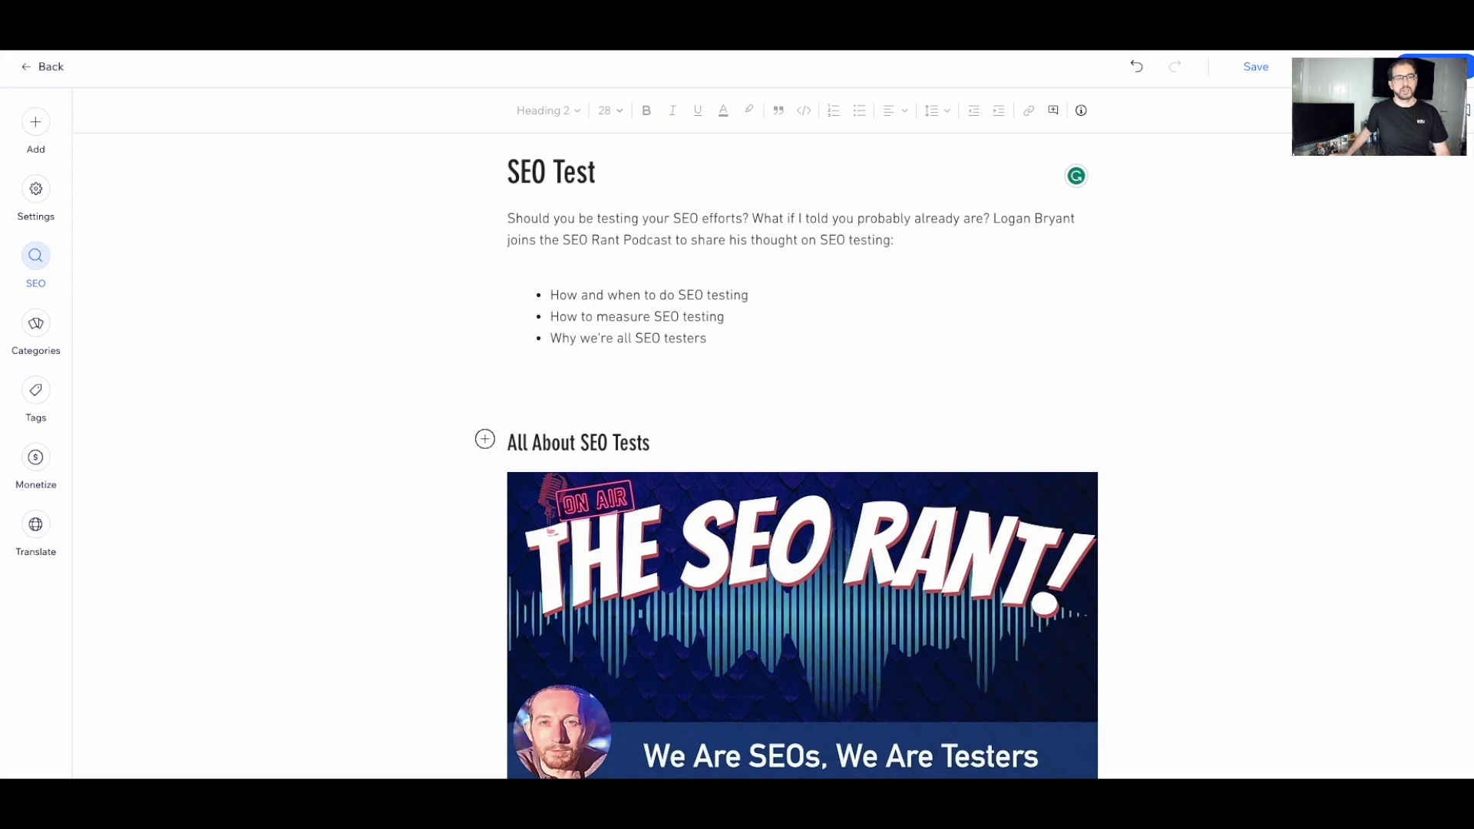
# Analyze the keyword "seo test" for the United States with the Semrush keyword ideas in the post's SEO Assistant
pyautogui.click(35, 255)
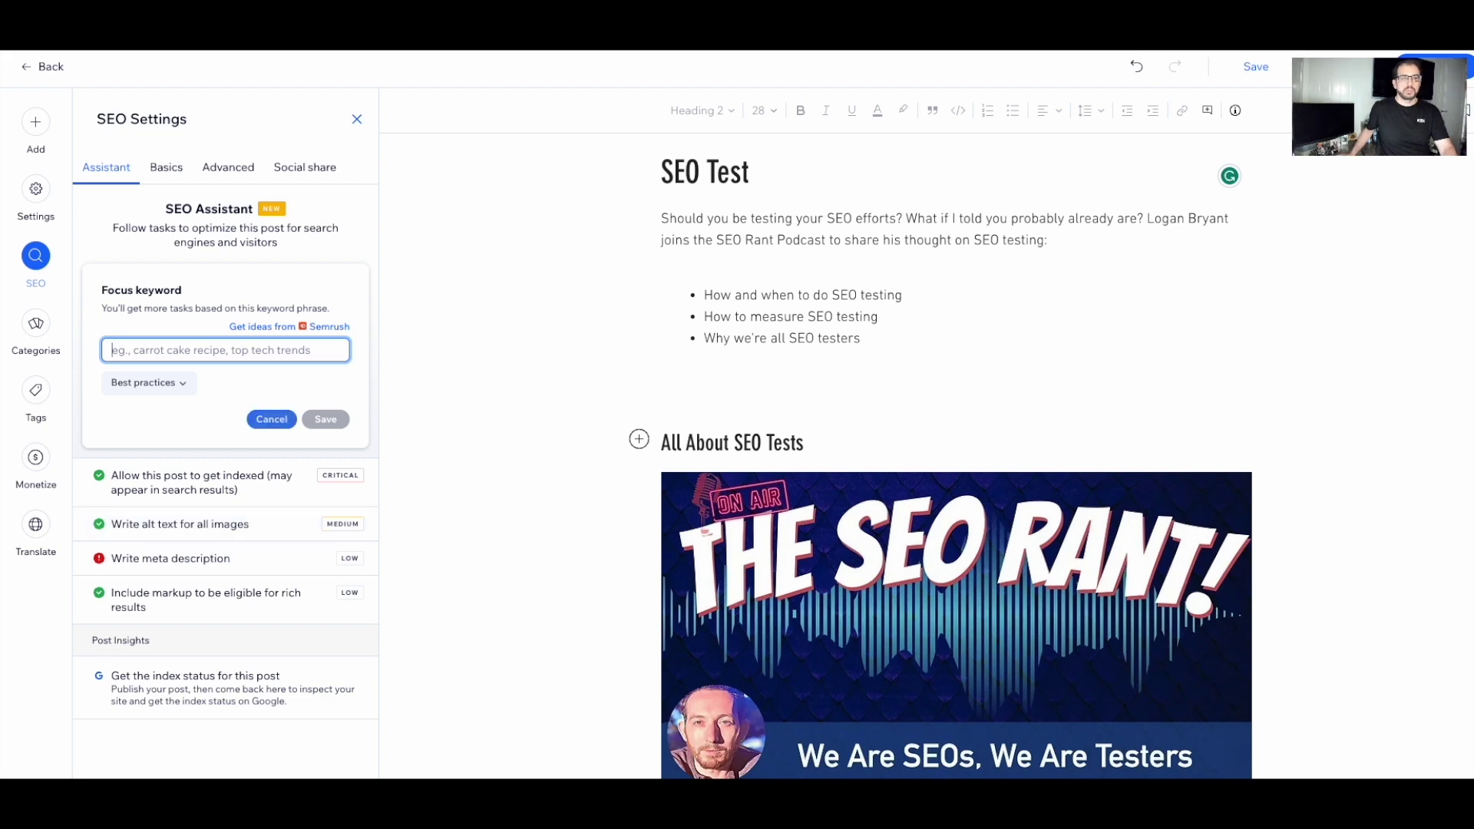
pyautogui.moveTo(265, 327)
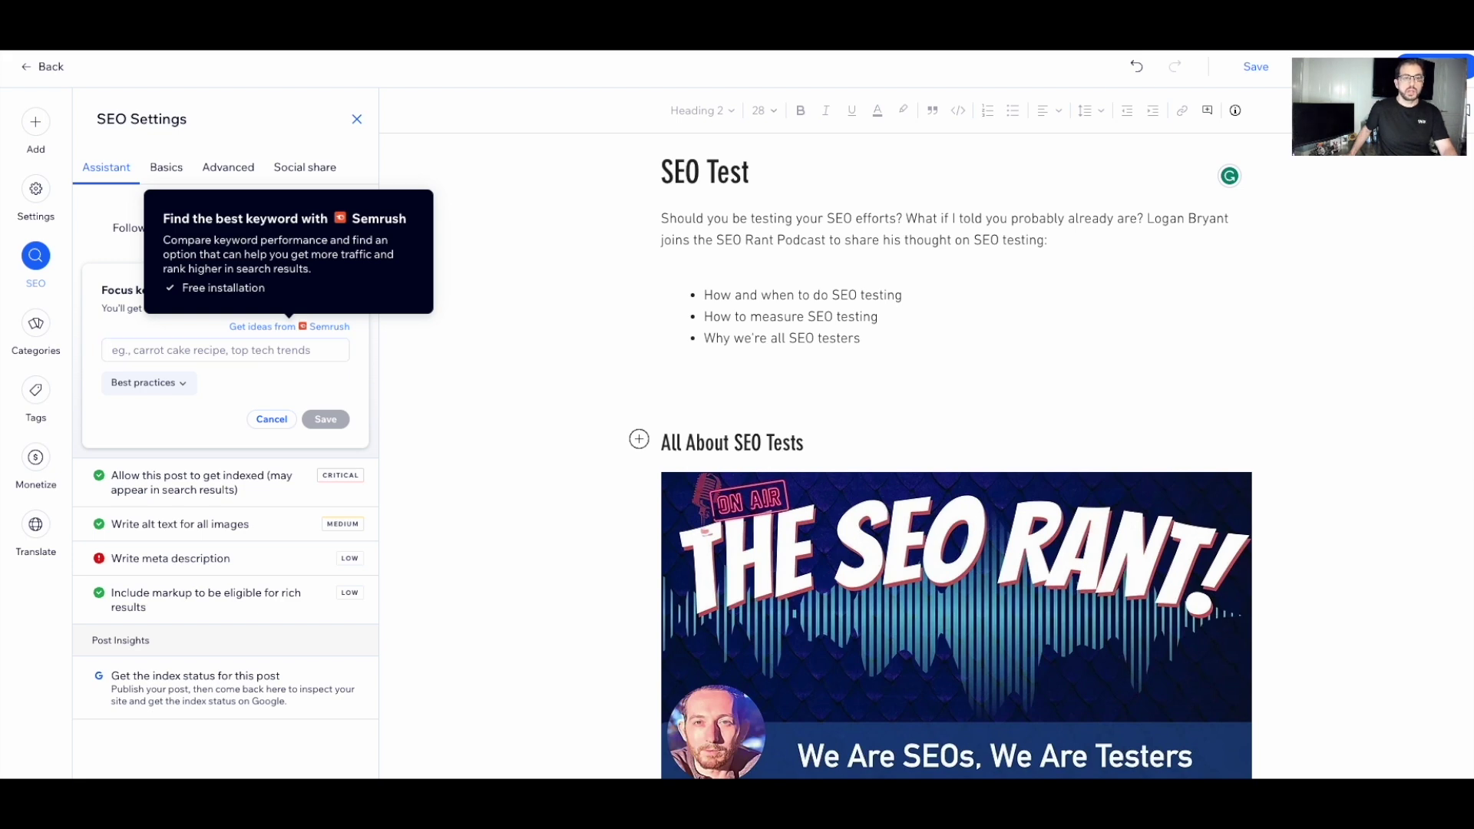
pyautogui.click(265, 327)
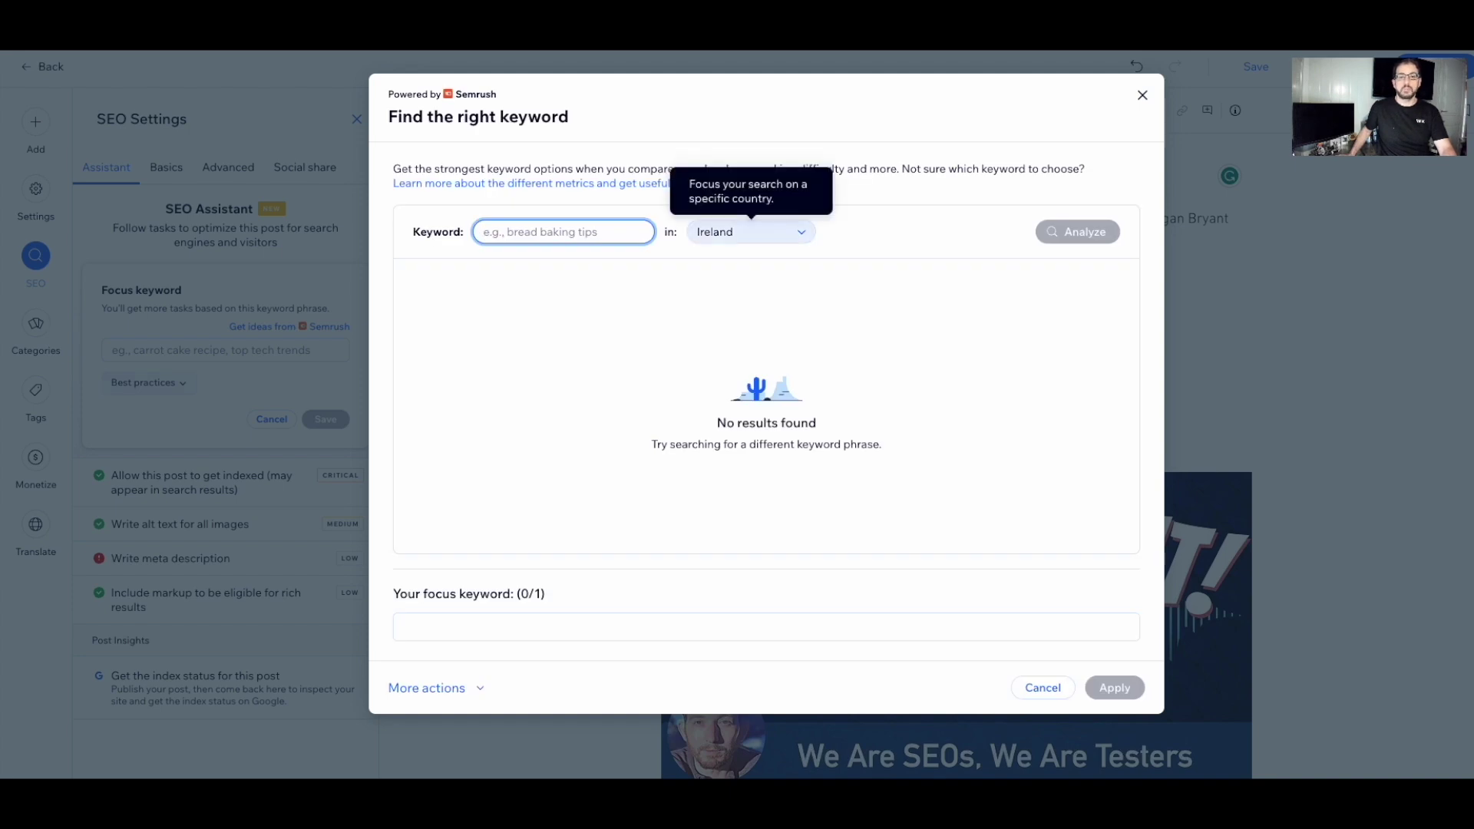
pyautogui.click(751, 231)
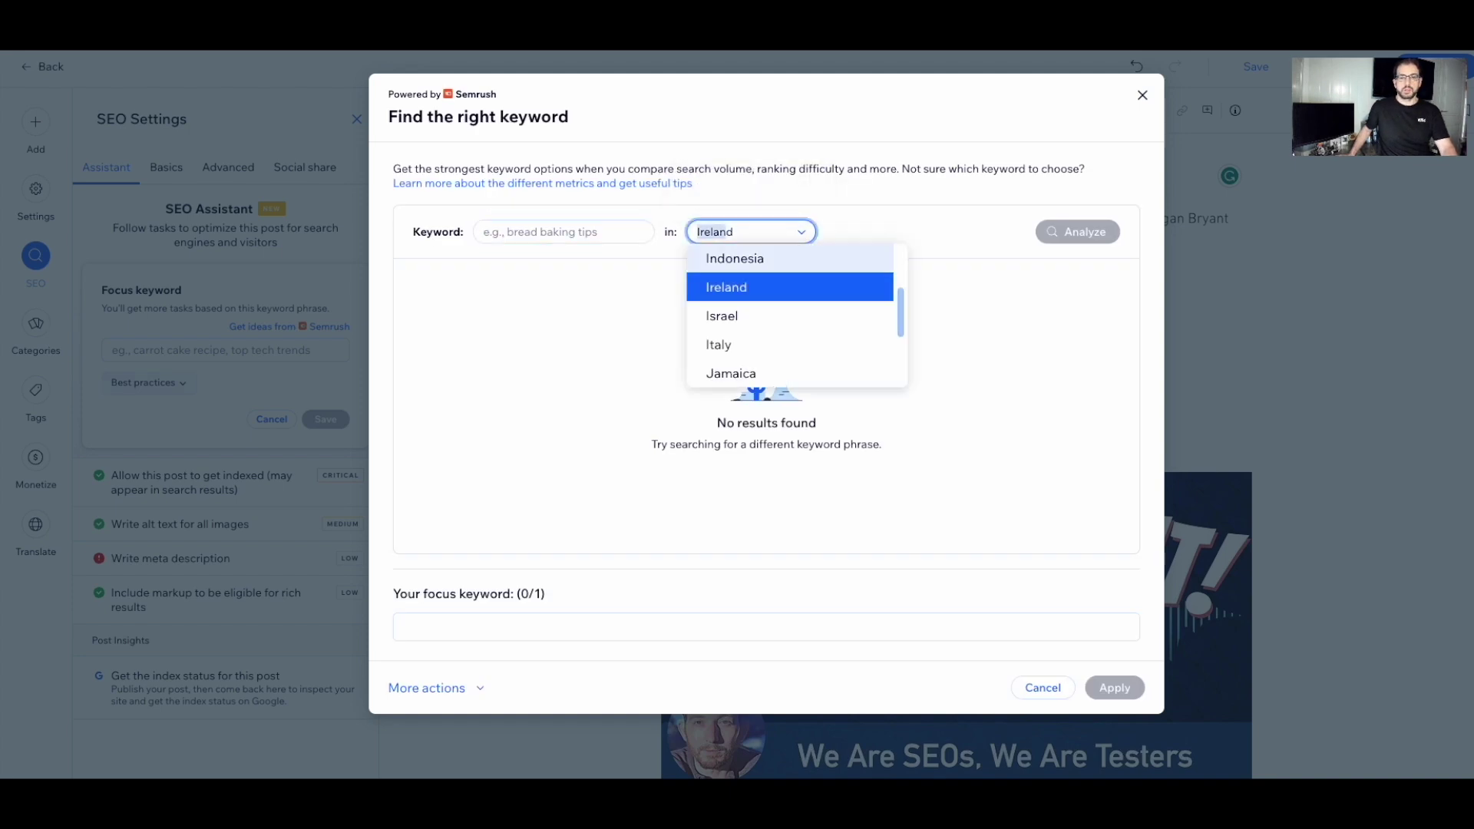
pyautogui.scroll(-15, 791, 314)
pyautogui.scroll(3, 791, 315)
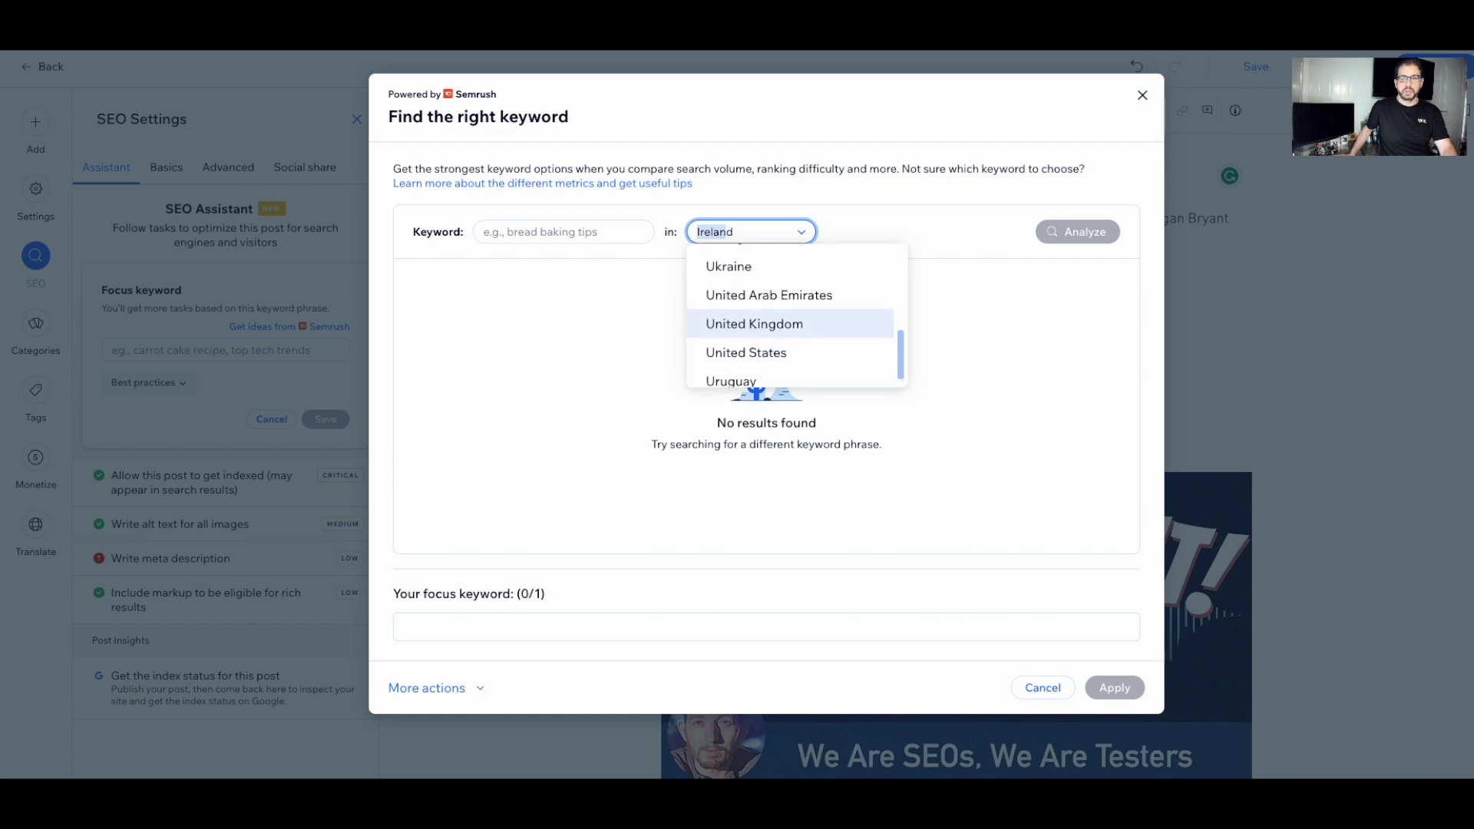
pyautogui.click(738, 348)
pyautogui.click(537, 232)
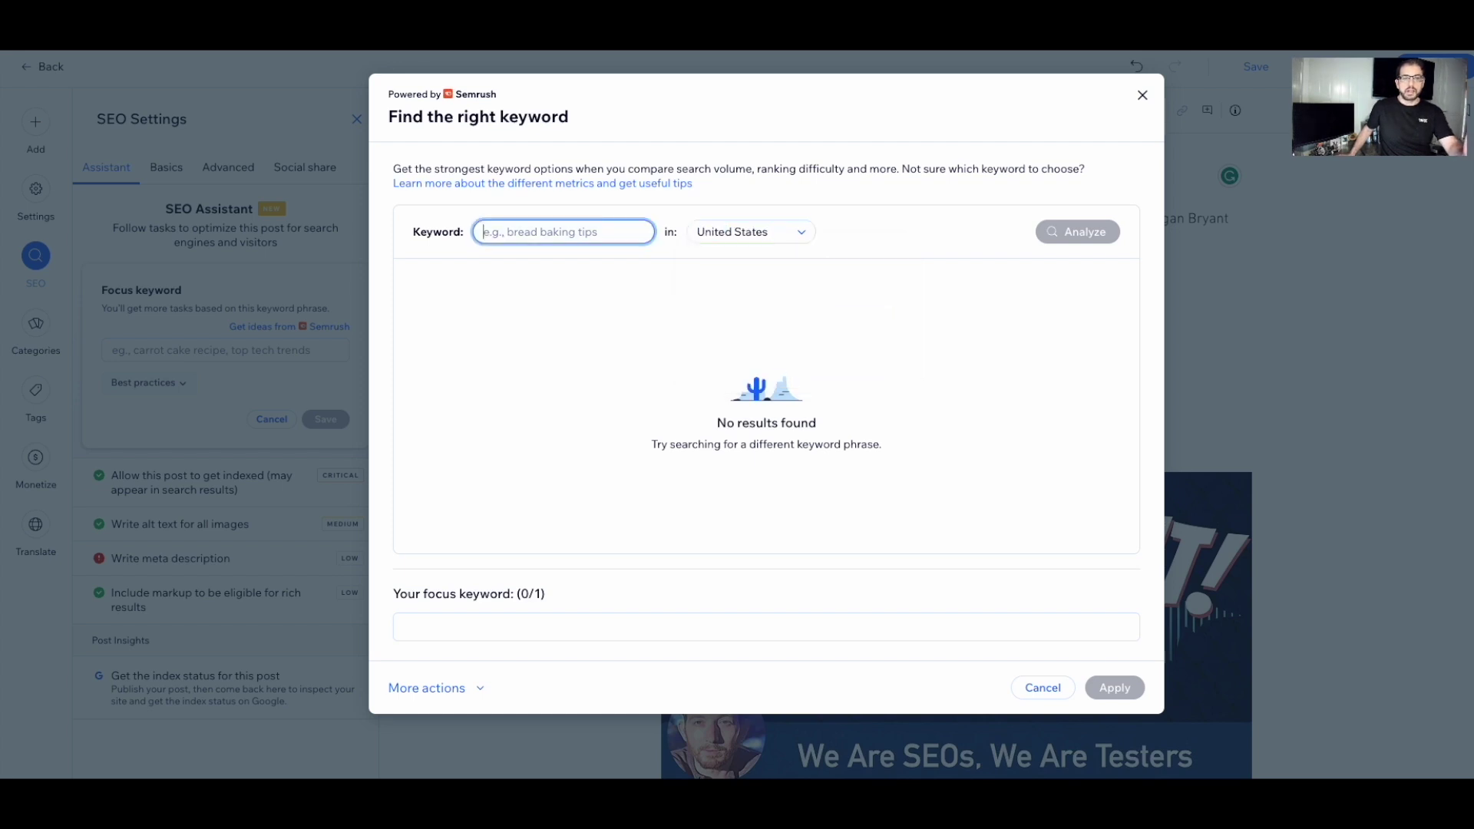
pyautogui.write('seo test')
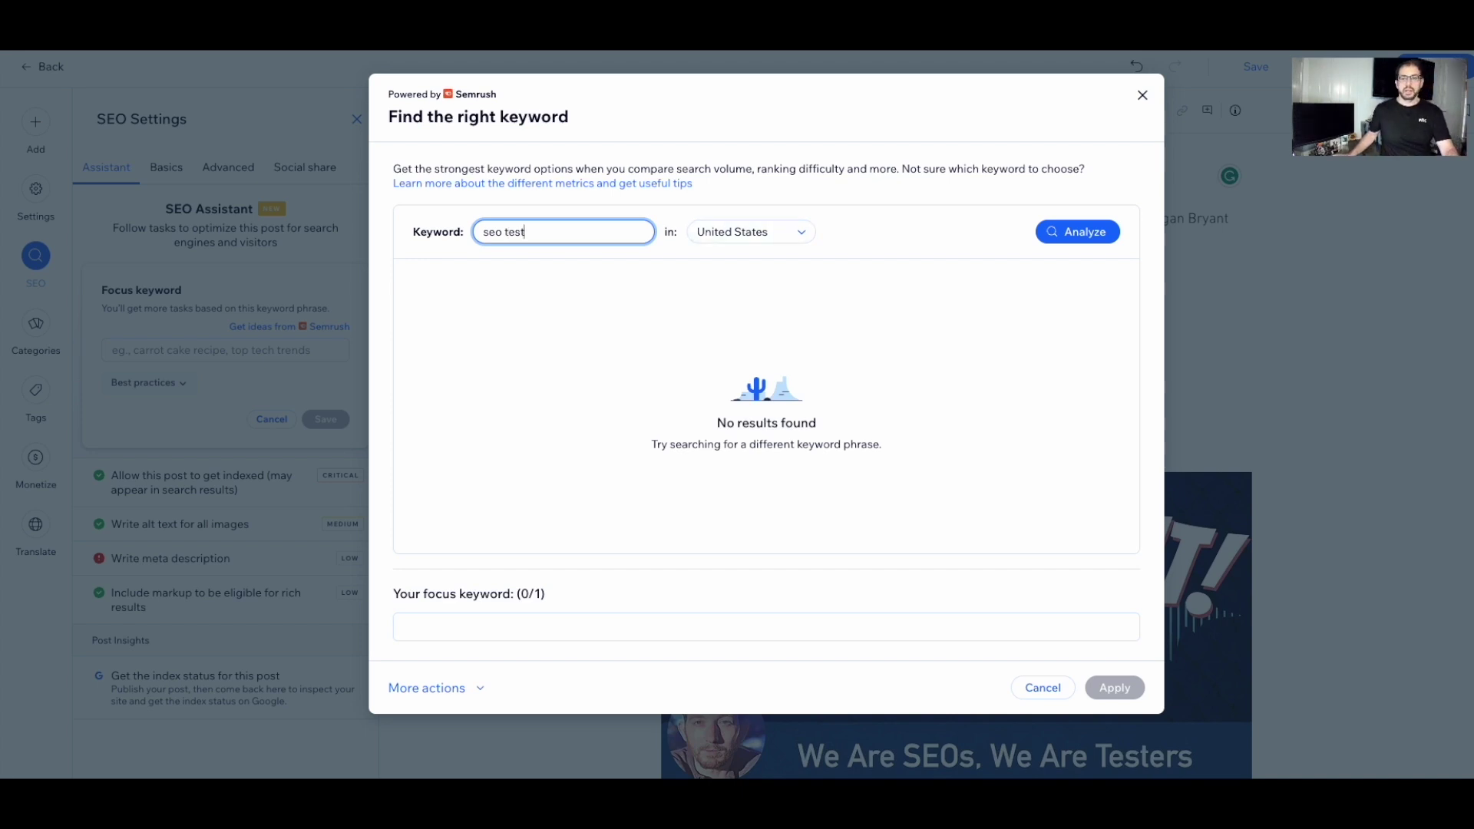
pyautogui.press('Return')
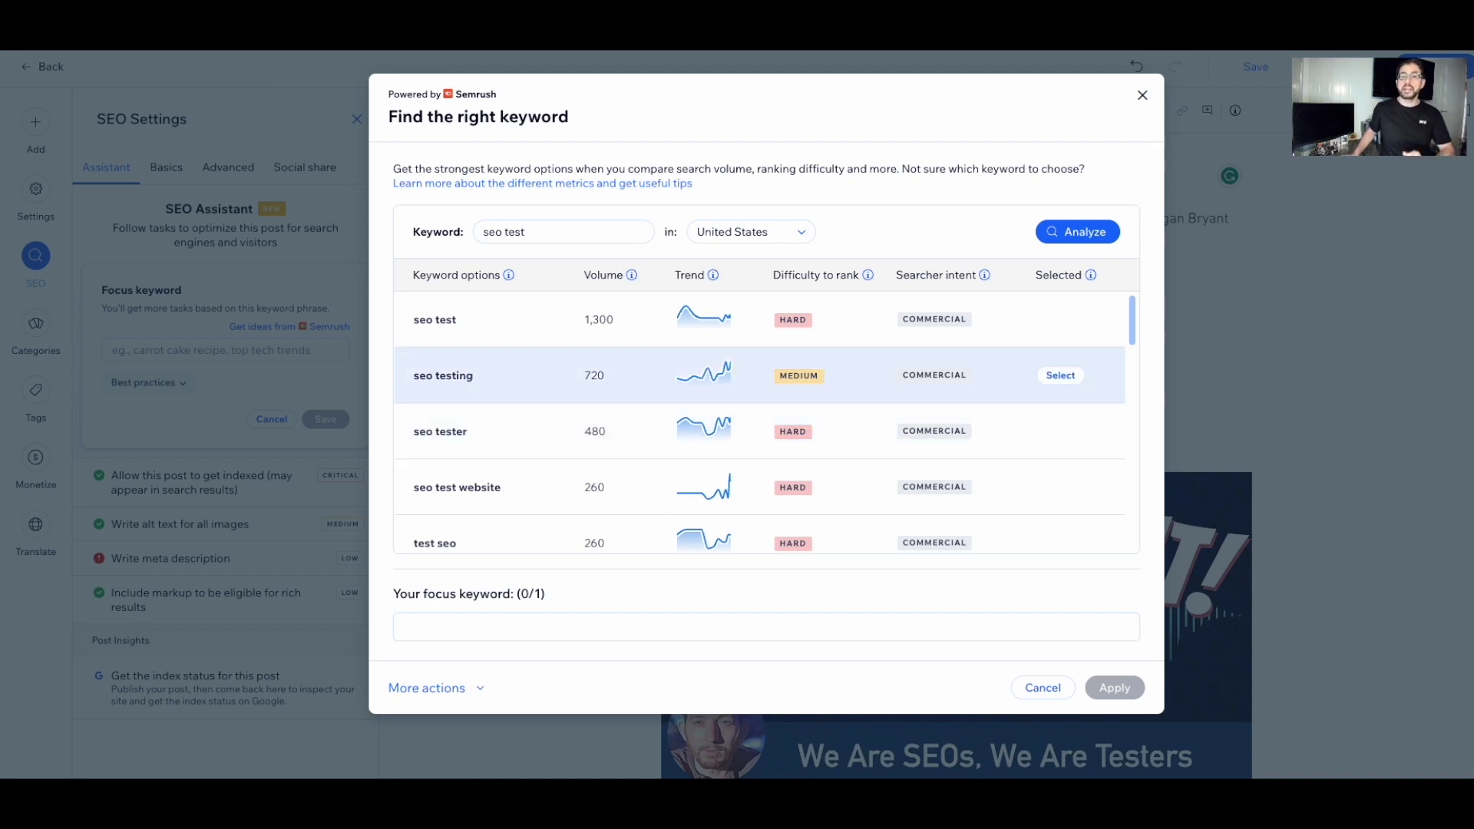
# Choose "seo testing" from the keyword options and save it as the post's focus keyword
pyautogui.click(1060, 376)
pyautogui.click(1115, 687)
pyautogui.click(326, 418)
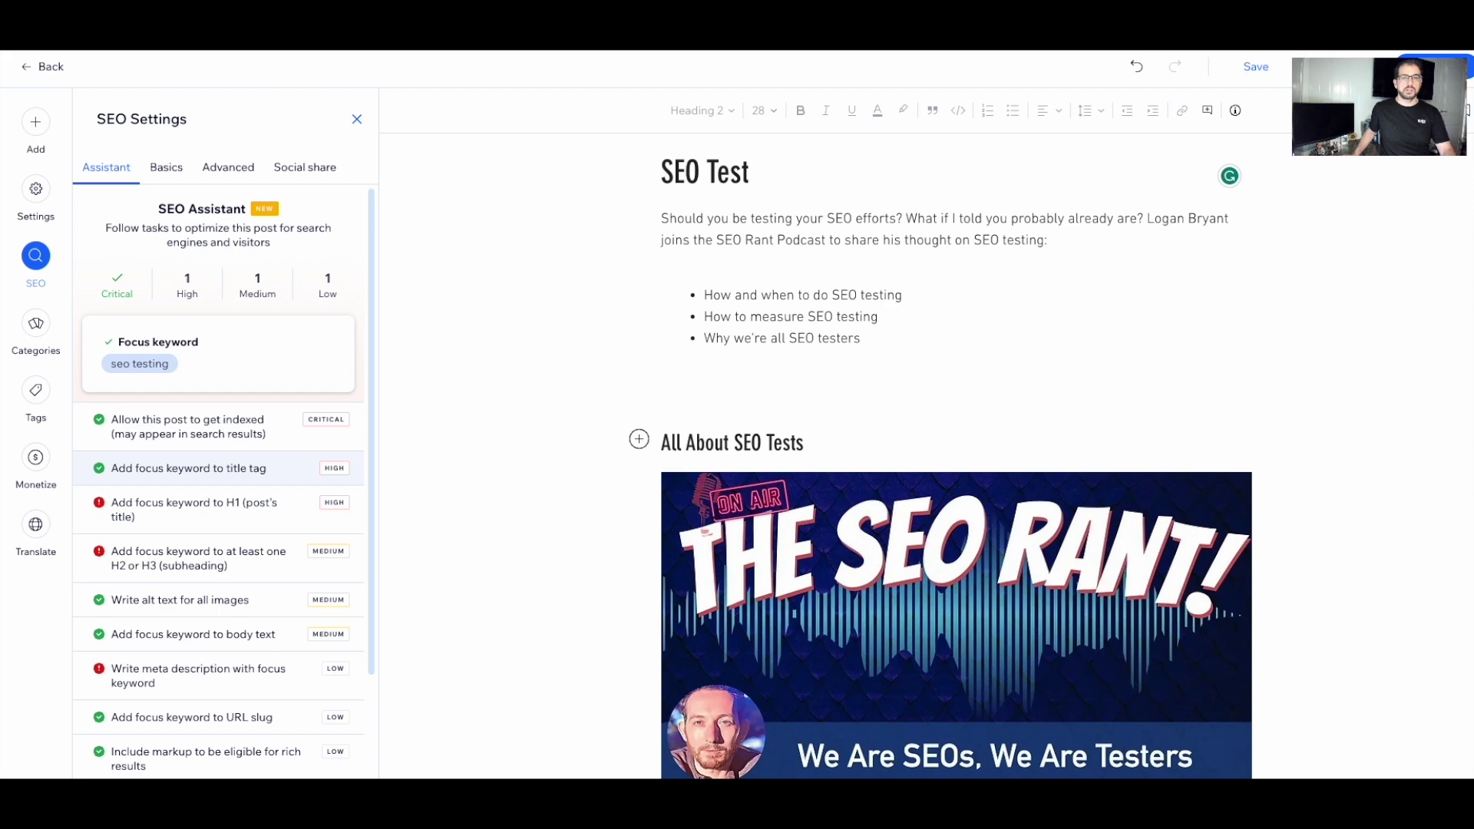
# Replace the post's title tag with "SEO Testing: How to Get Started" and apply it
pyautogui.click(189, 468)
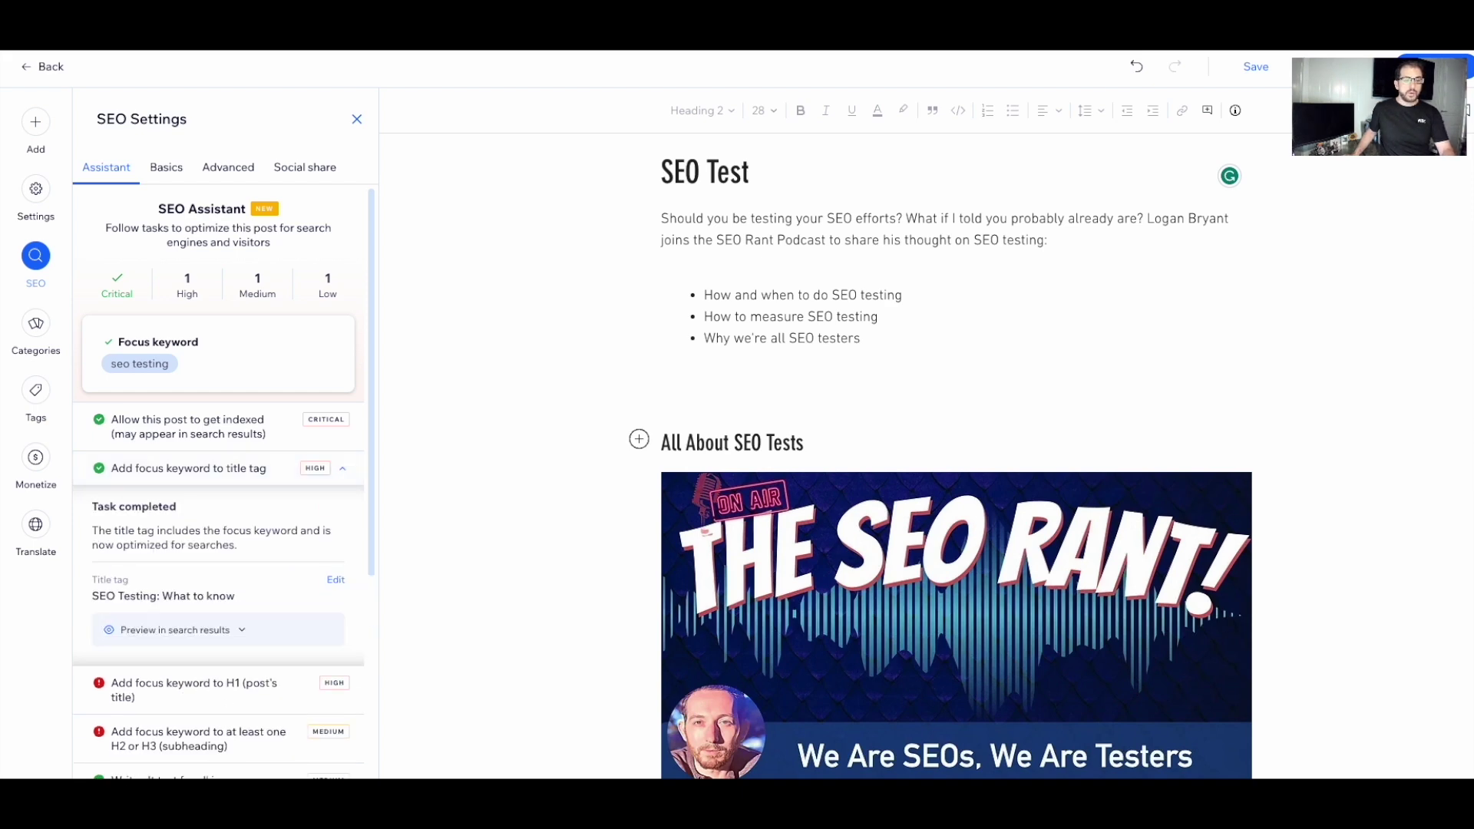
pyautogui.click(336, 580)
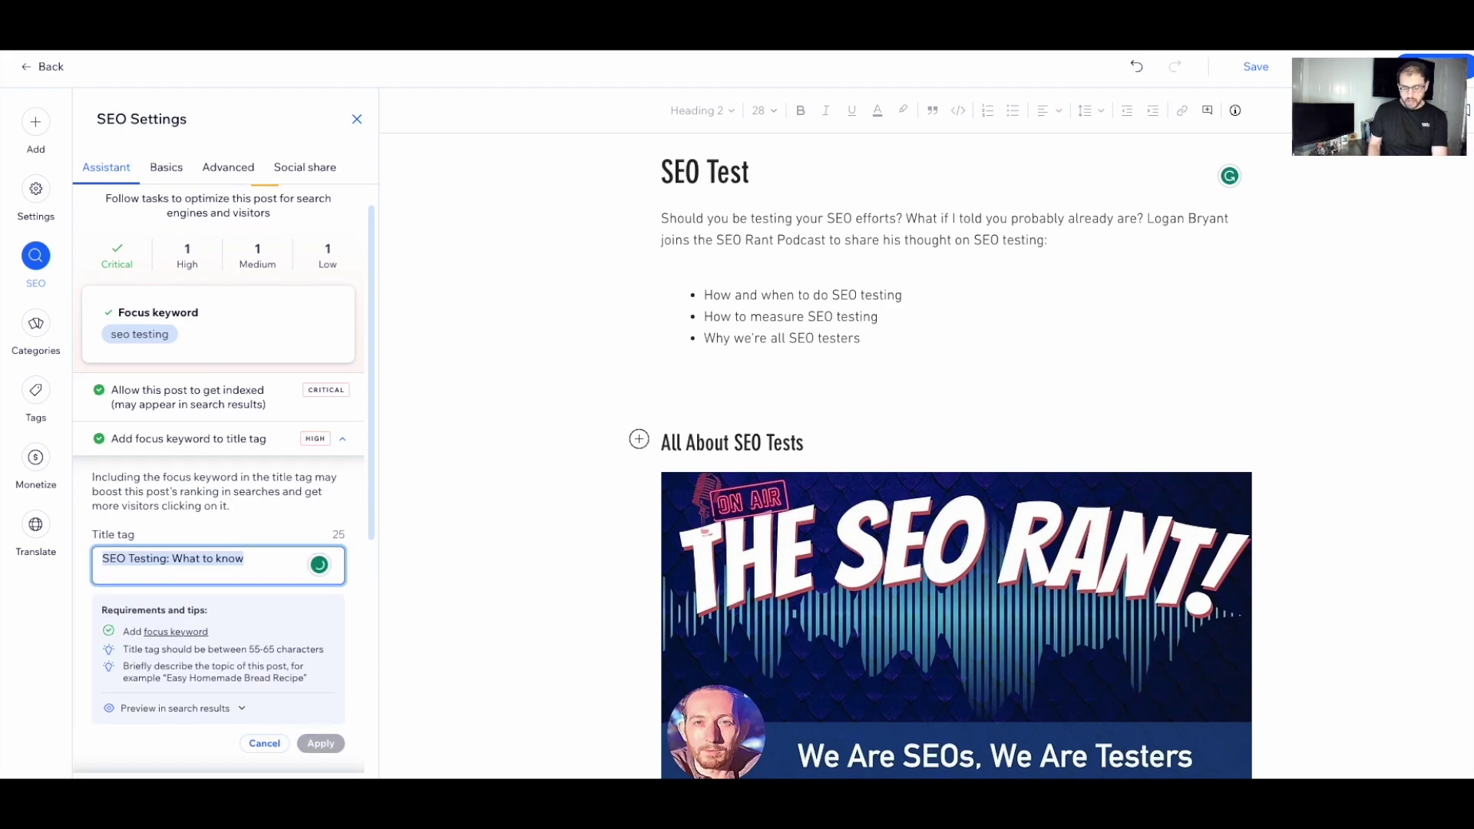
pyautogui.press('BackSpace')
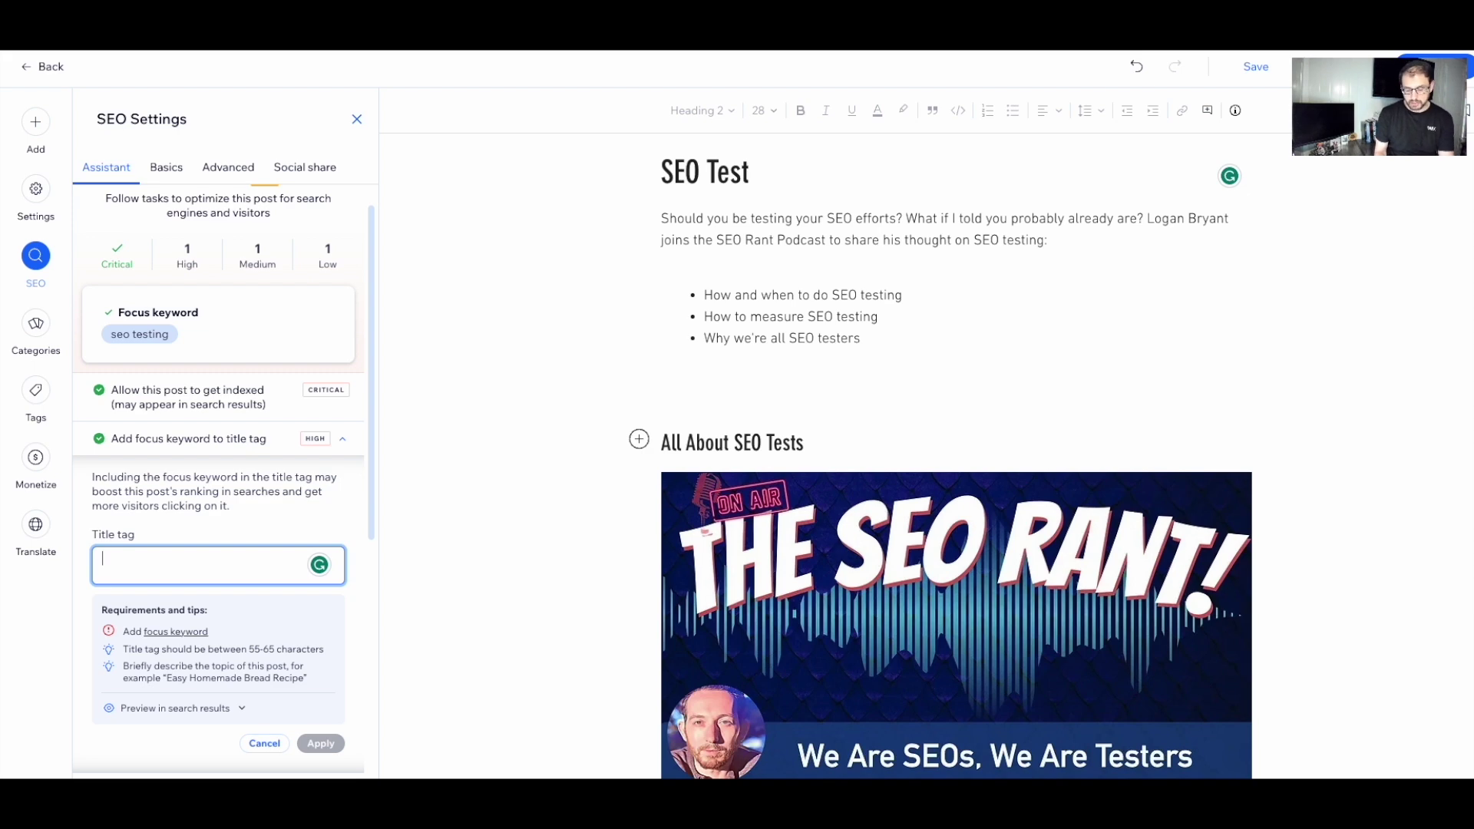
pyautogui.write('Se')
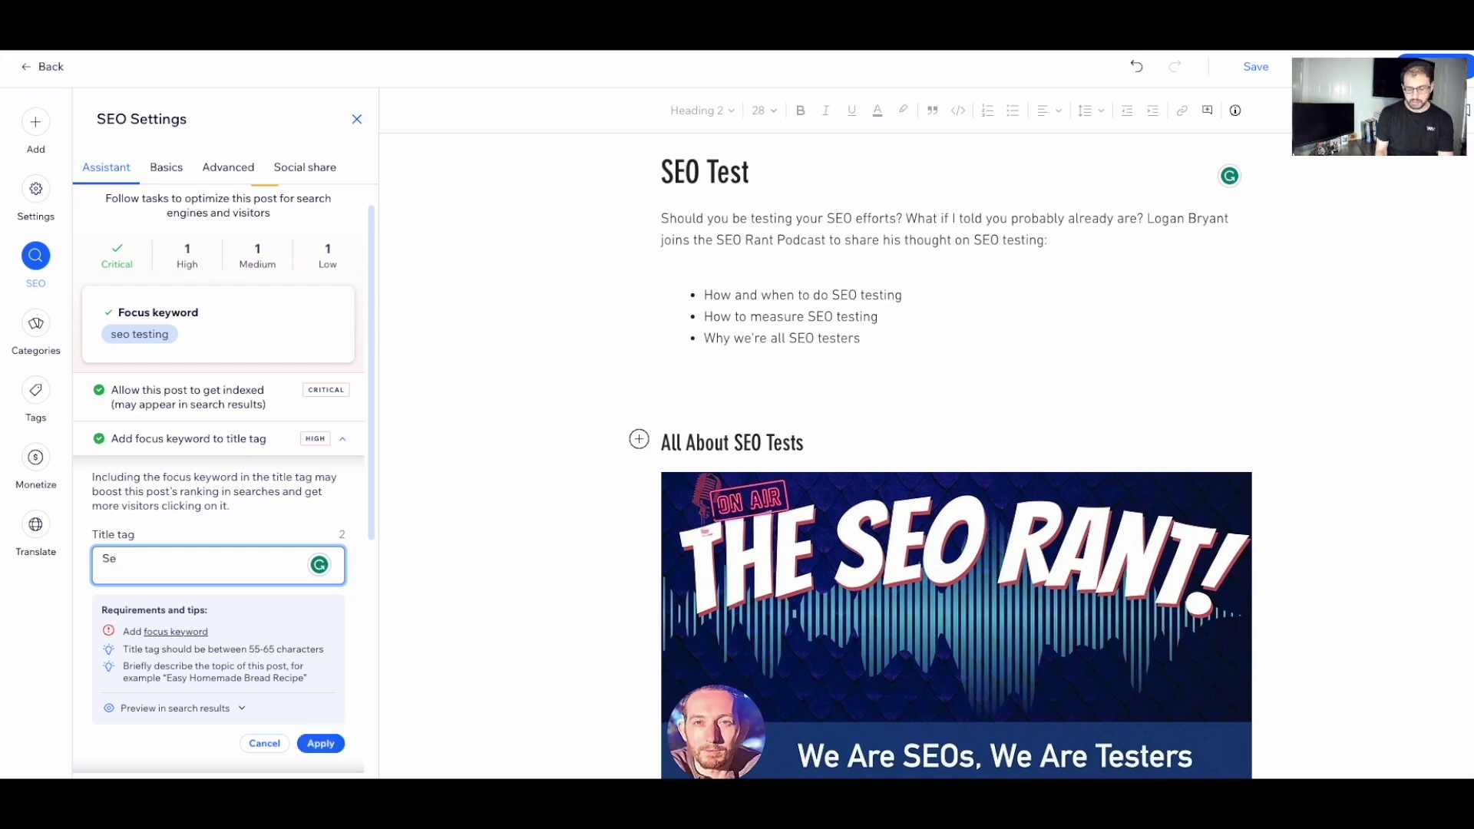
pyautogui.press('BackSpace')
pyautogui.write('EO Tes')
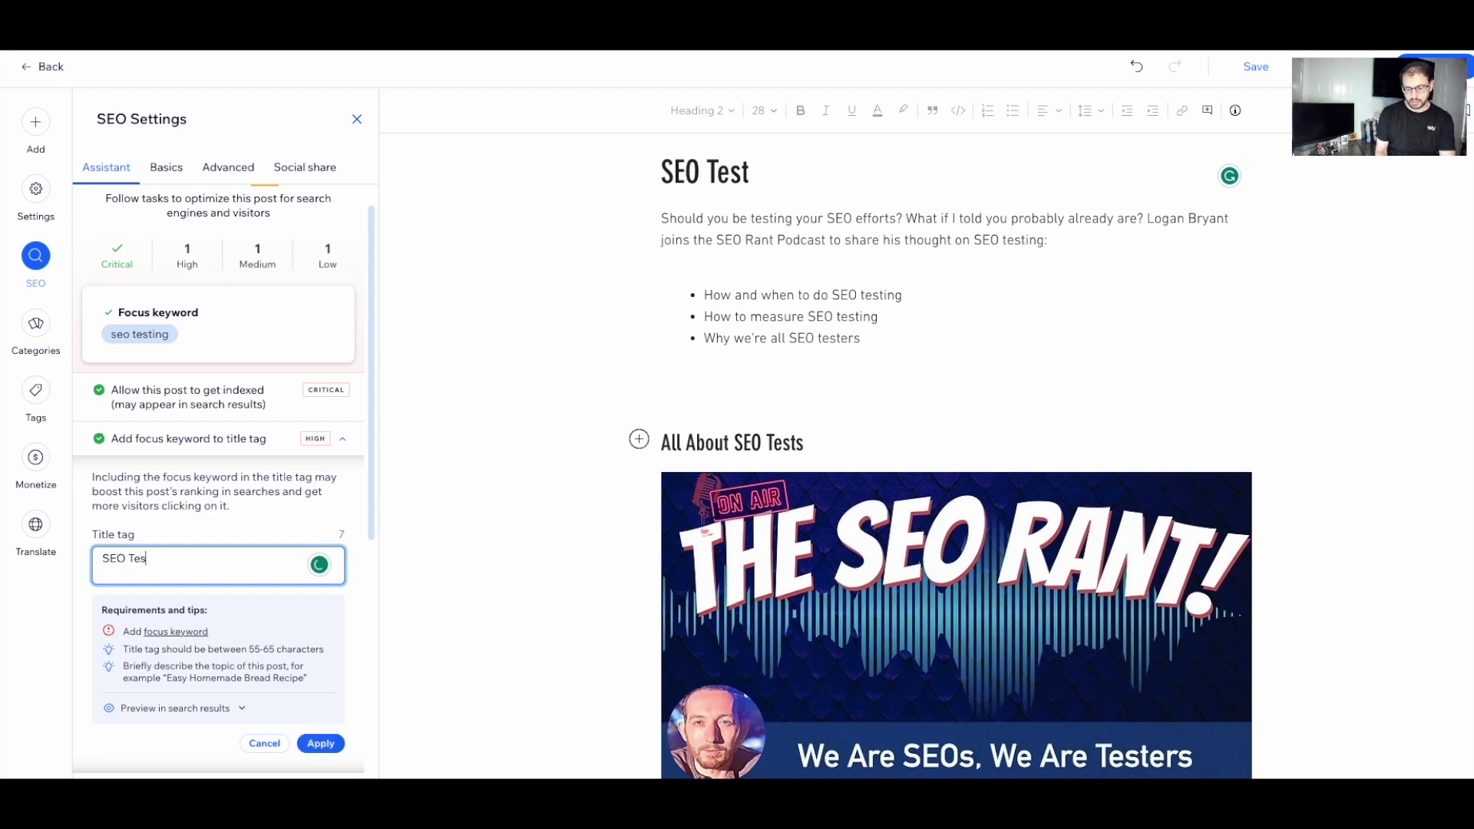
pyautogui.write('ting: Get Staa')
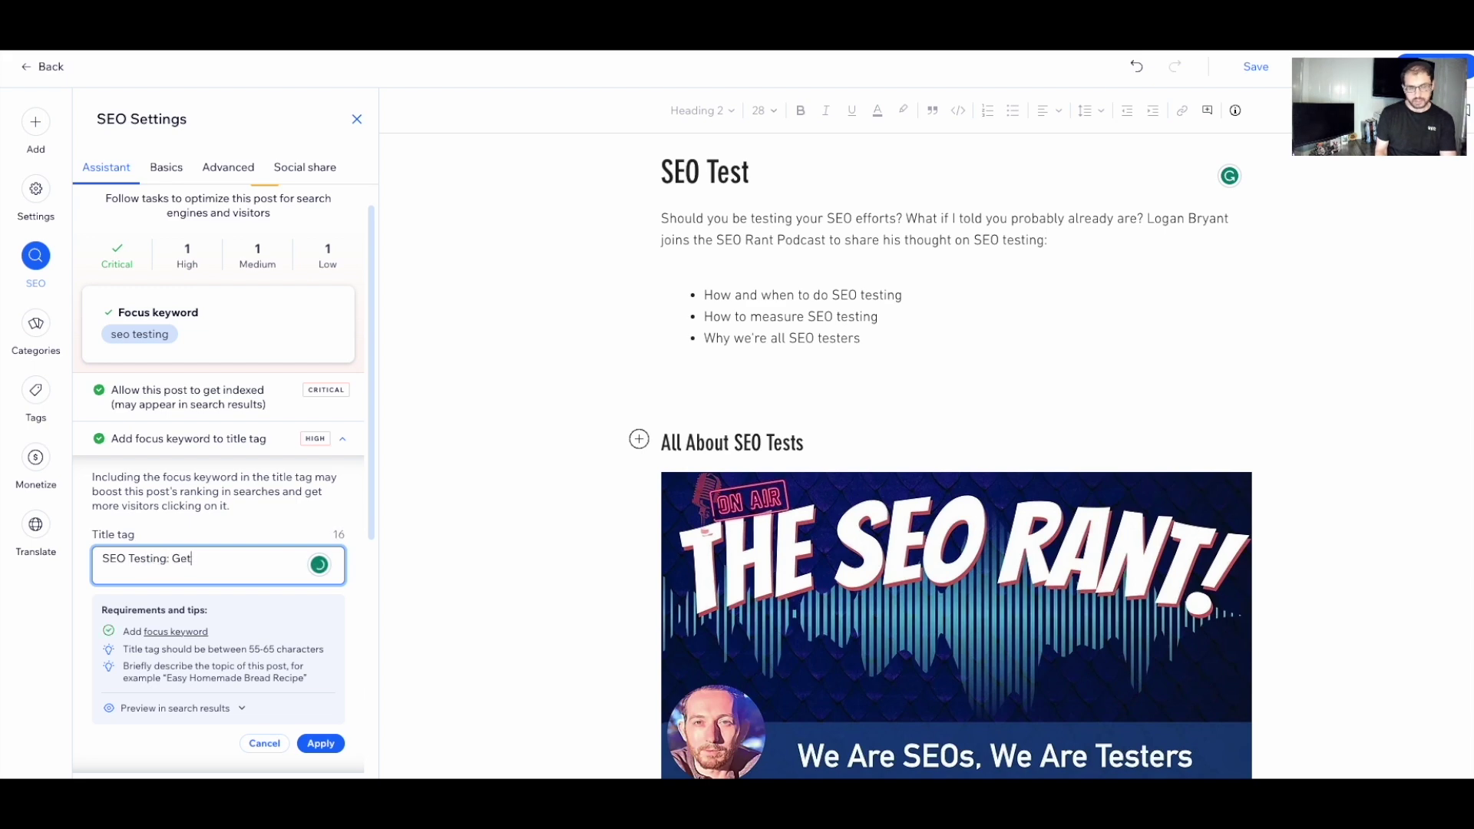
pyautogui.press('BackSpace')
pyautogui.write('rted')
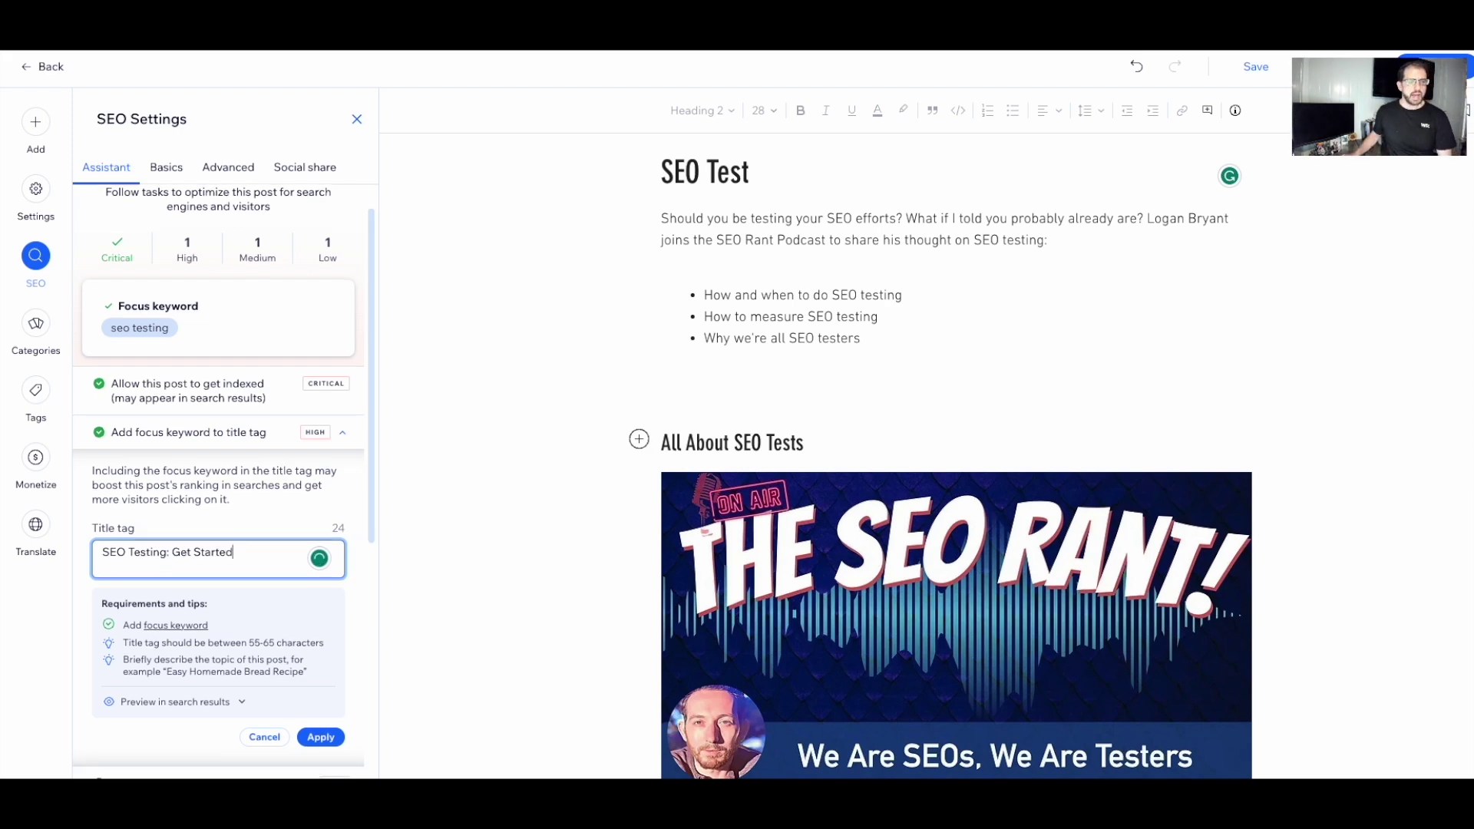
pyautogui.click(171, 558)
pyautogui.write('How to')
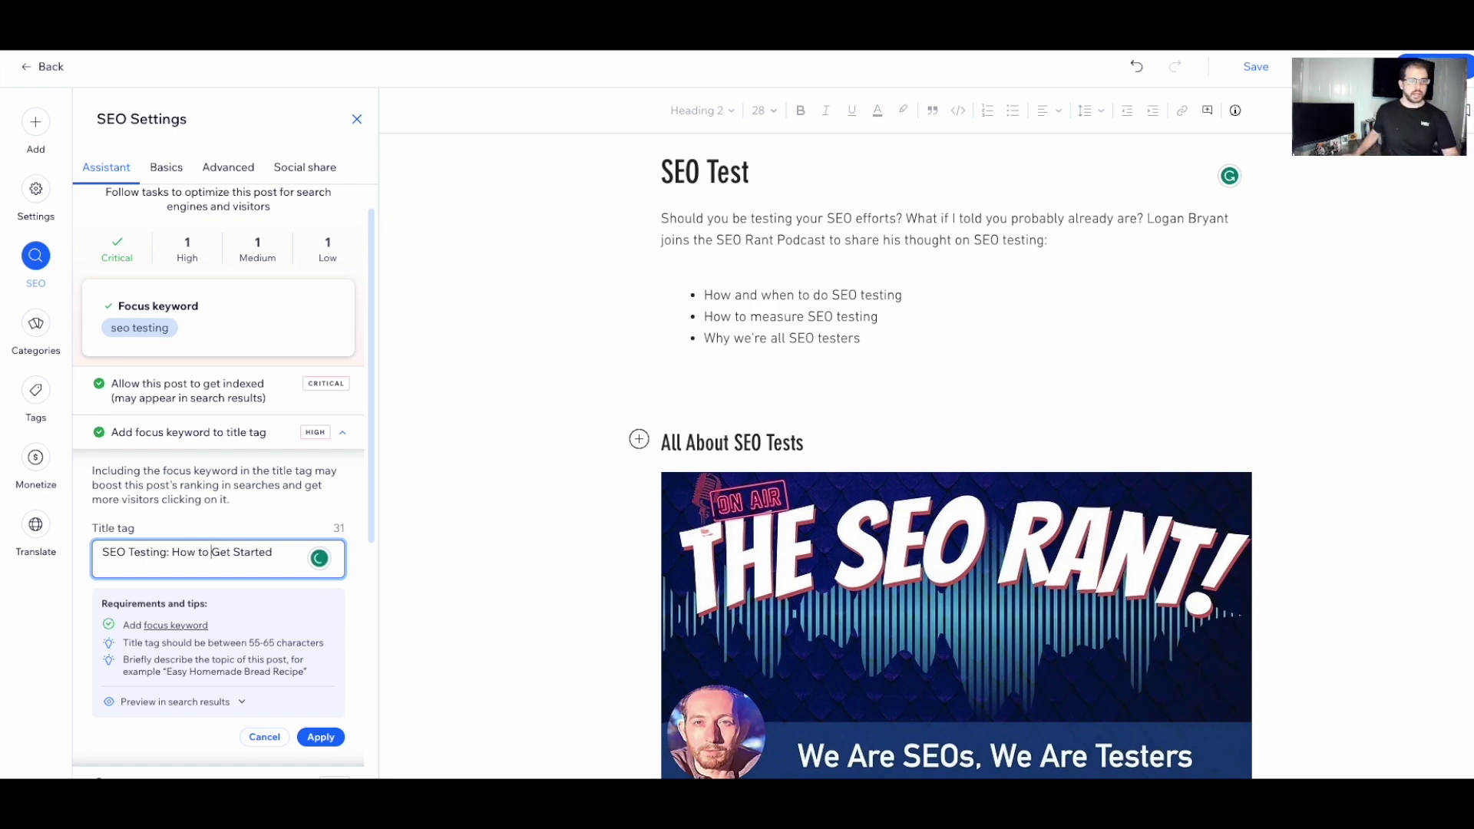
pyautogui.click(321, 737)
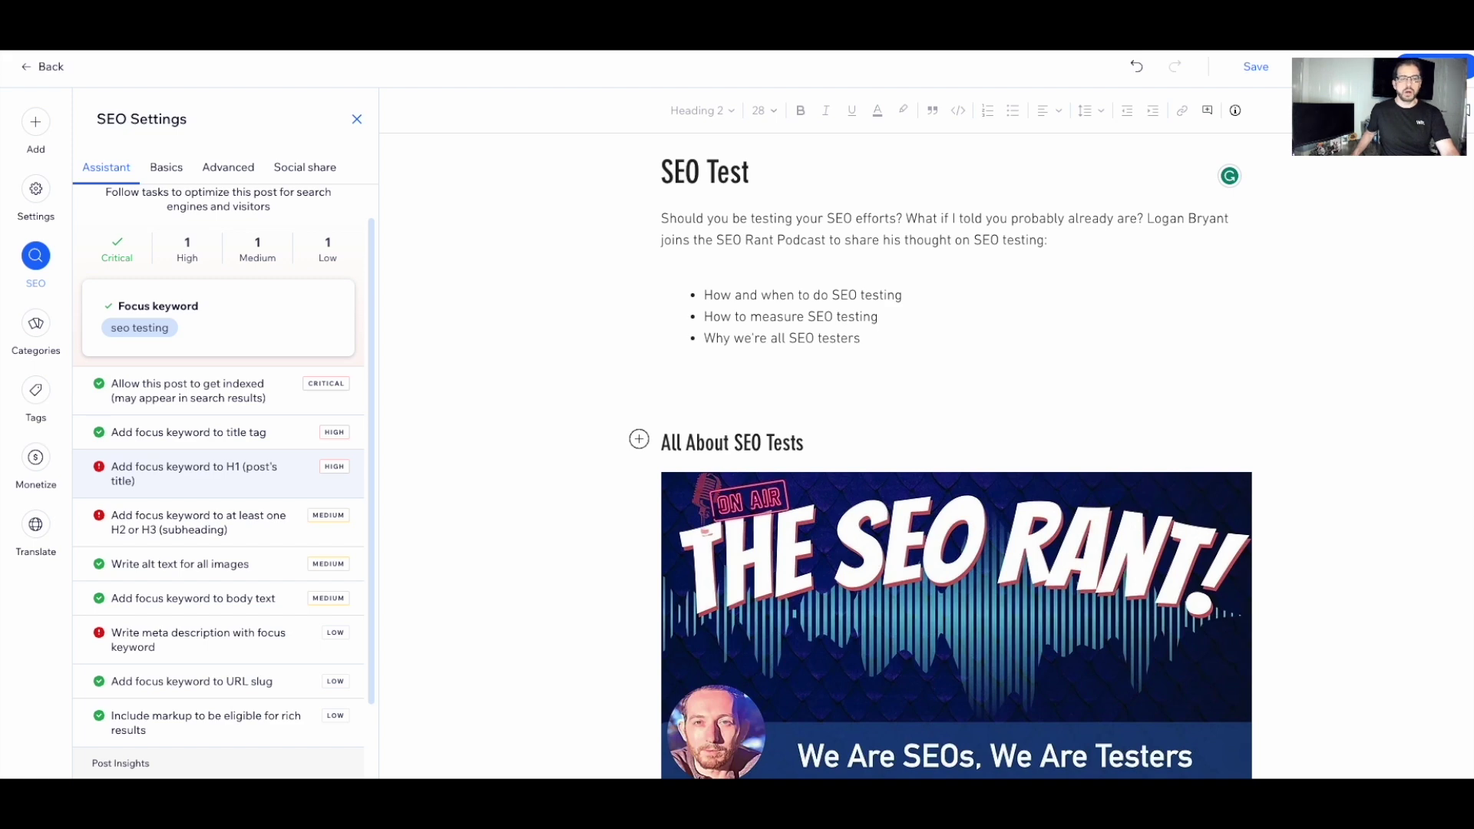
# Change the post's H1 title to "SEO Testing: What You Need to Know"
pyautogui.click(717, 171)
pyautogui.click(756, 172)
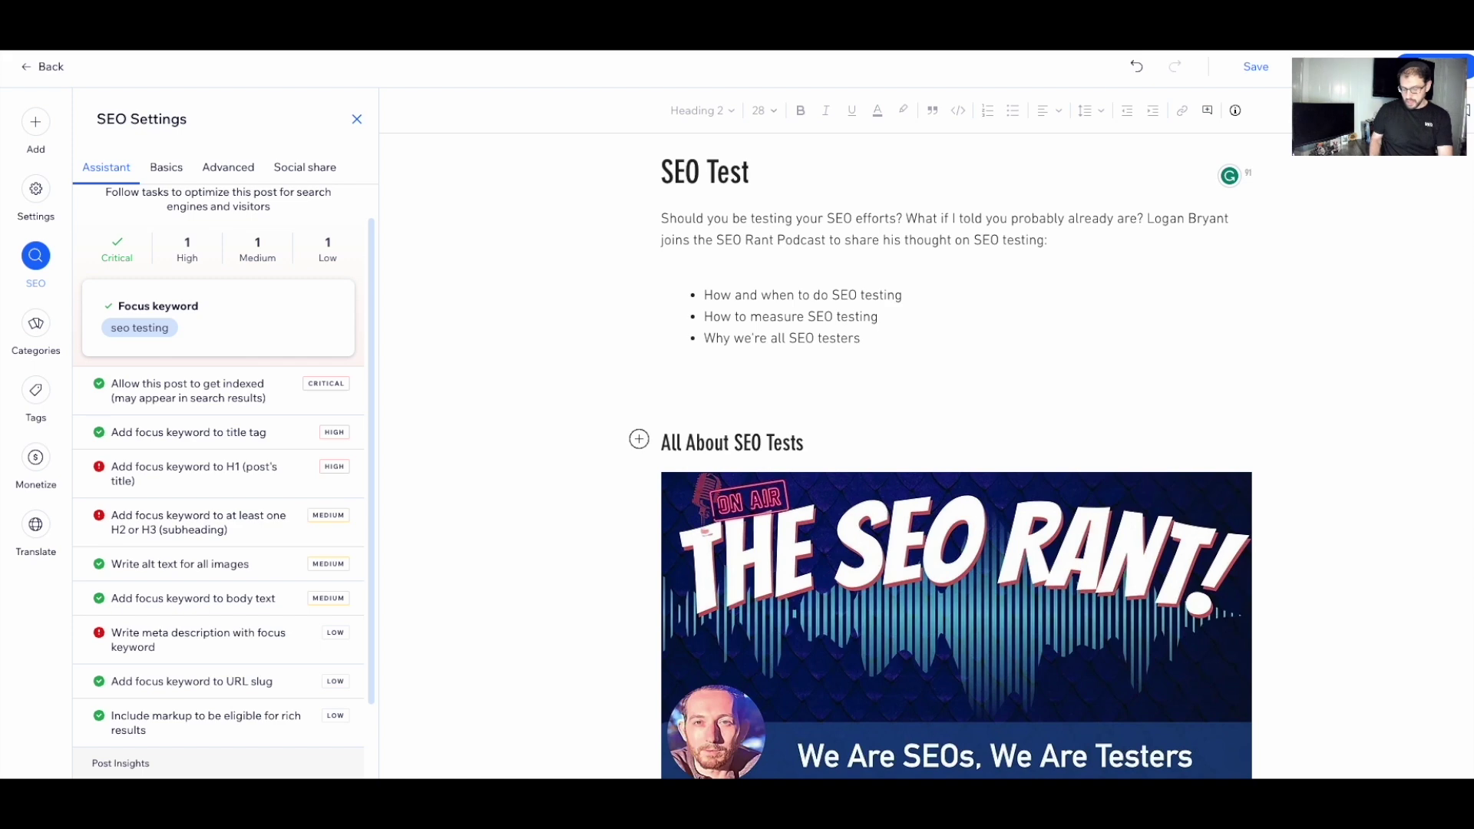
pyautogui.press('BackSpace')
pyautogui.write('ing')
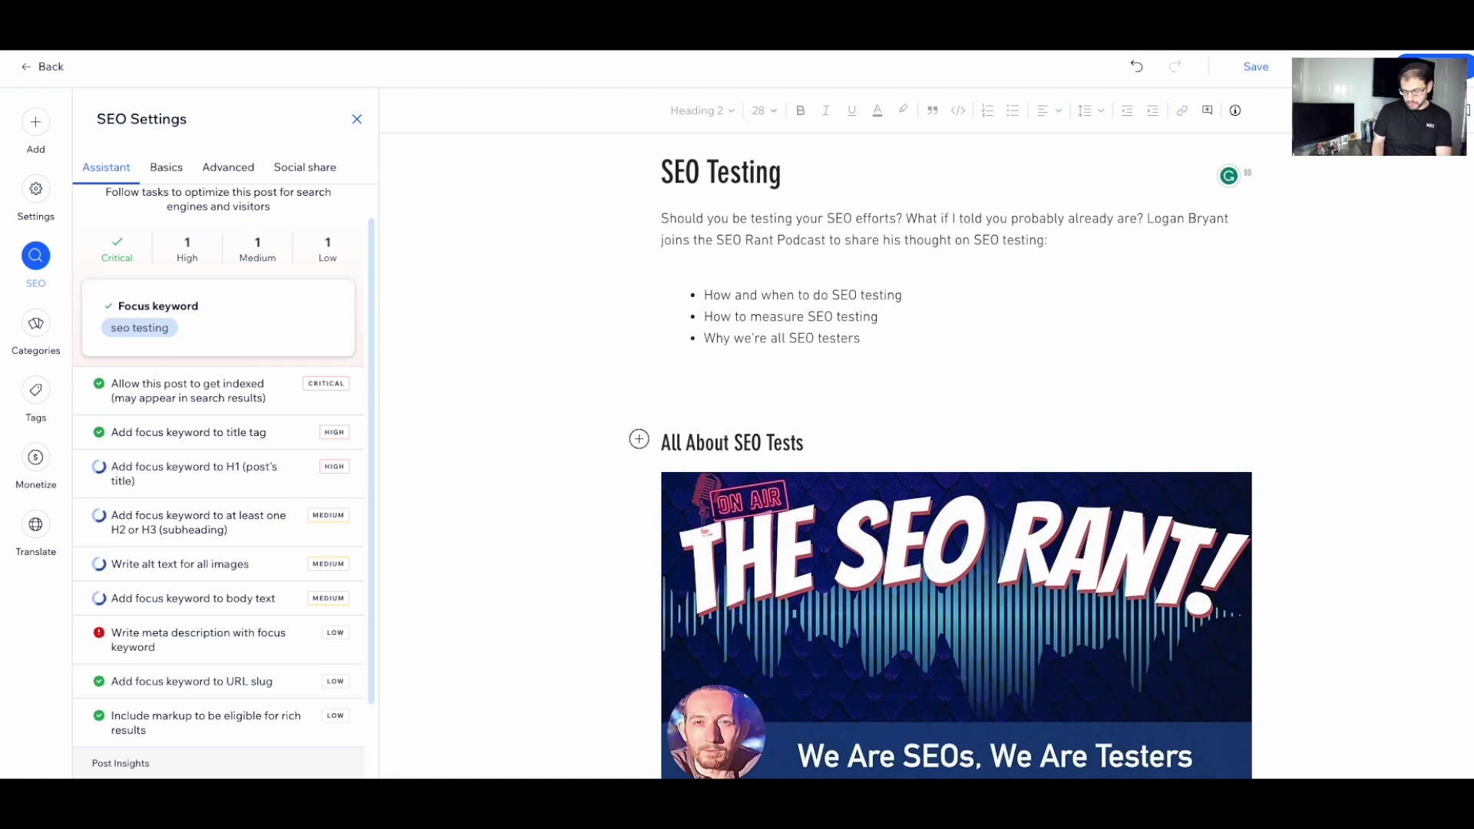
pyautogui.write(': ')
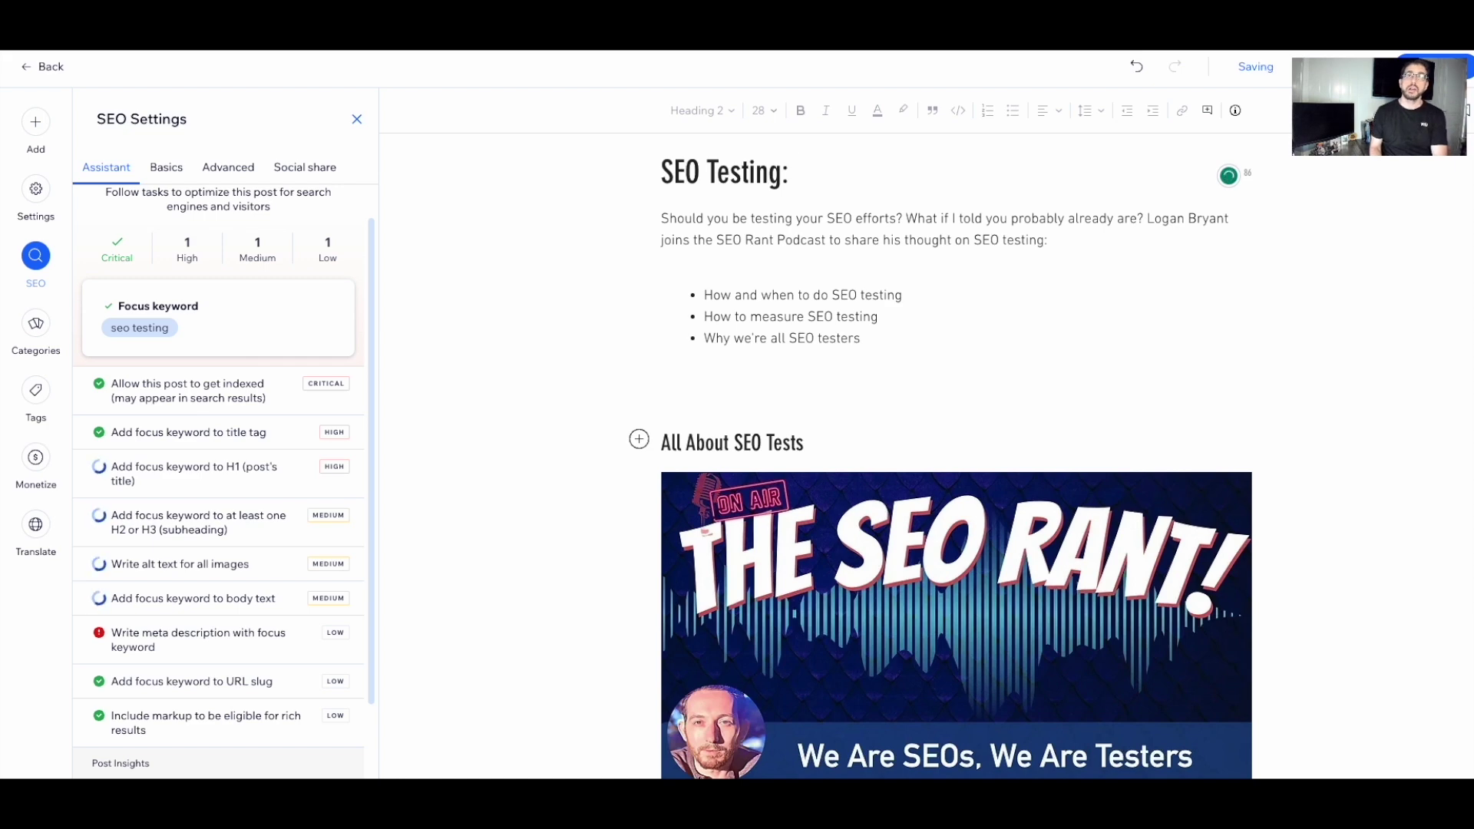
pyautogui.write('What ')
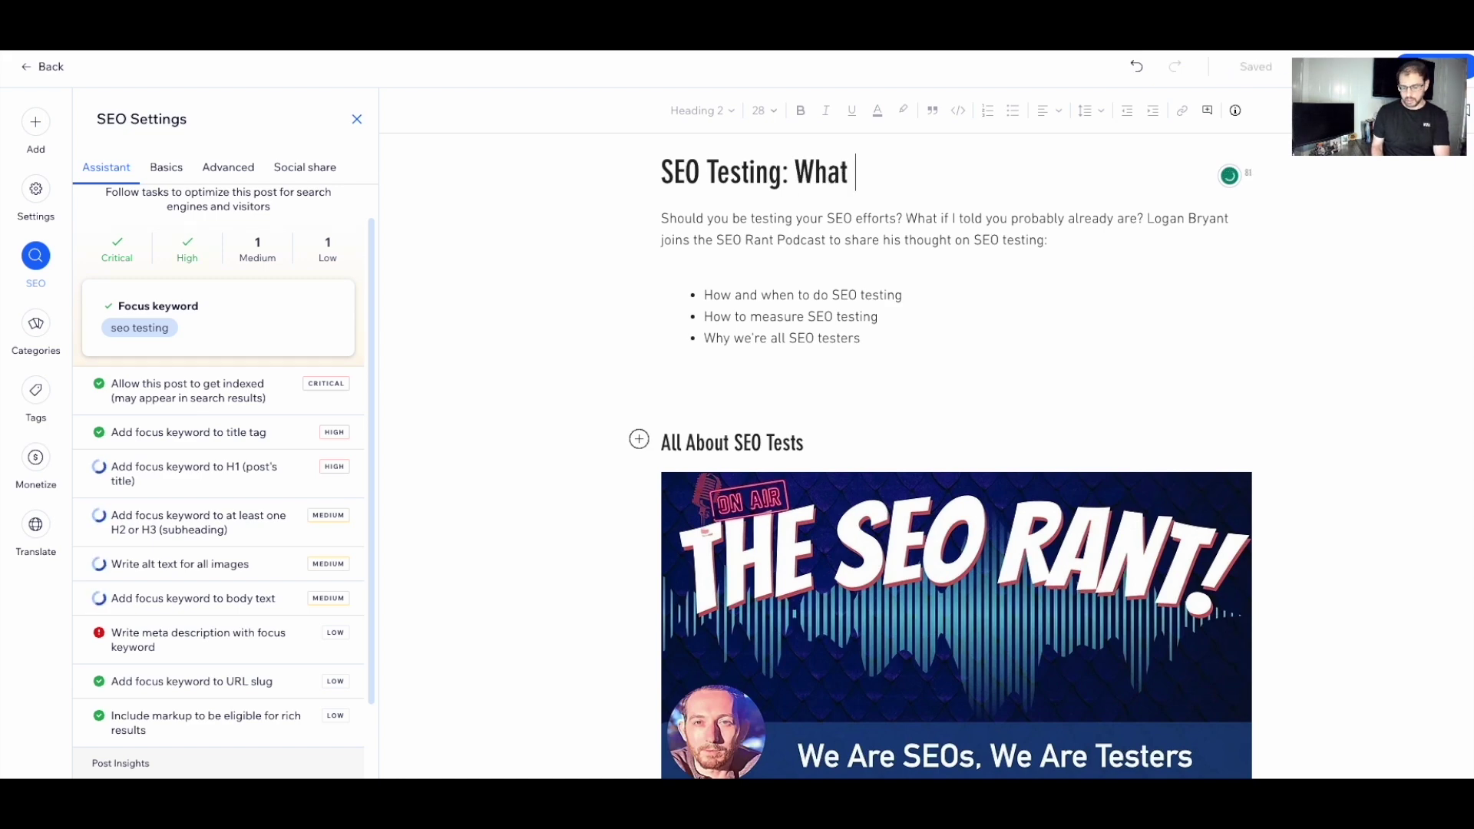
pyautogui.write('You ')
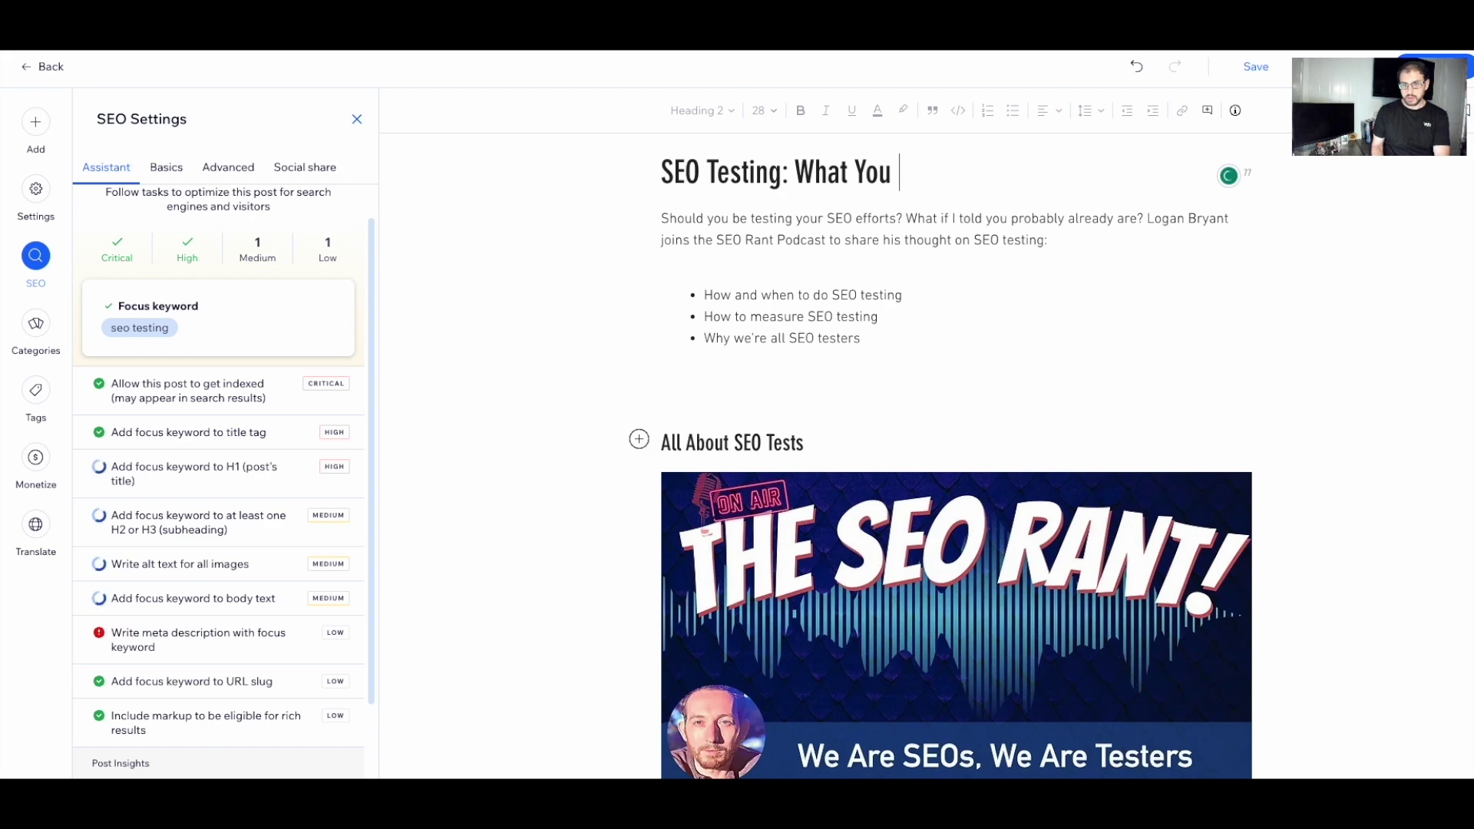
pyautogui.write('Need to Kmow')
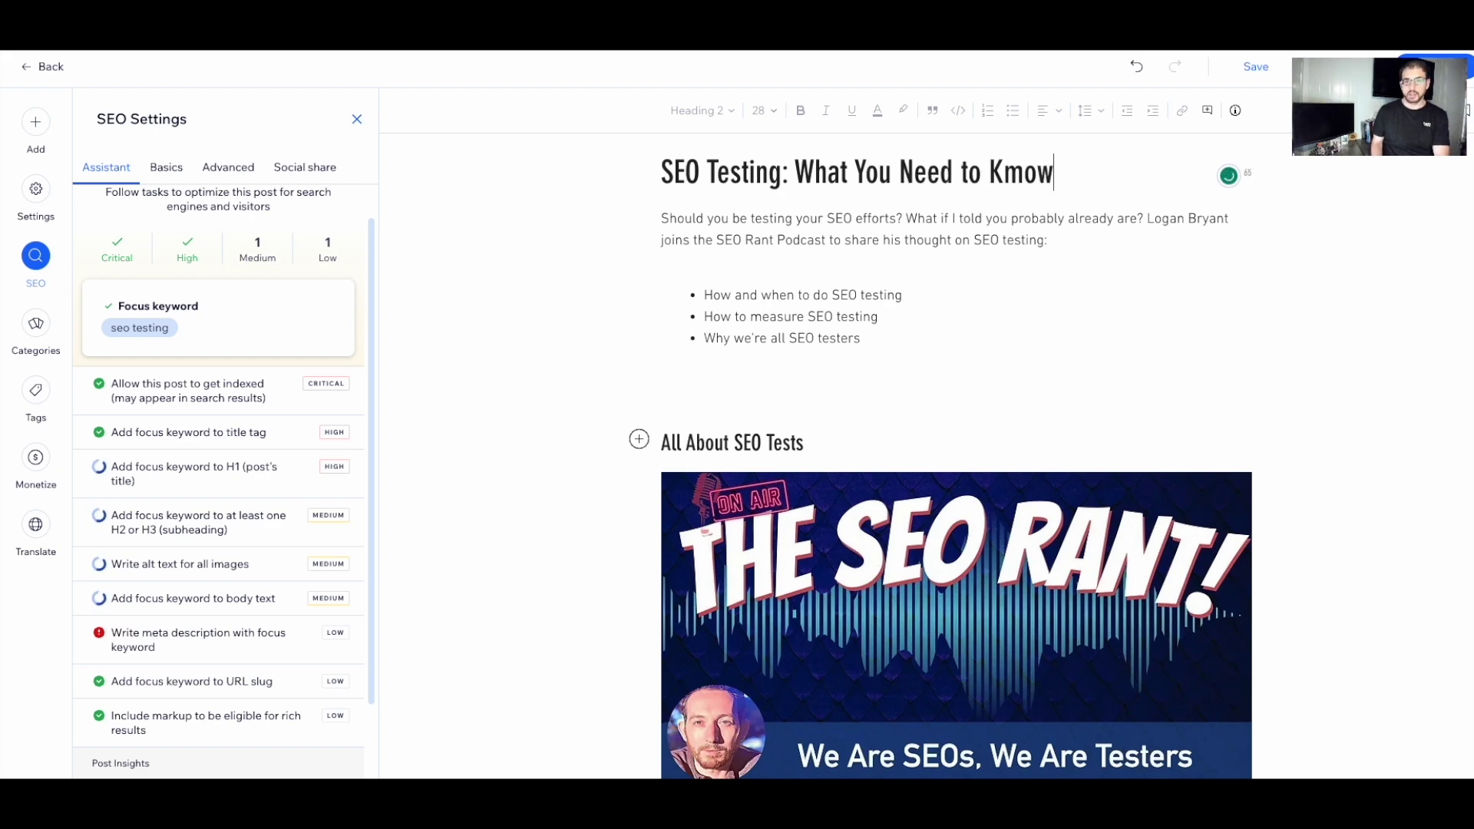
pyautogui.press('BackSpace')
pyautogui.press('BackSpace')
pyautogui.press('BackSpace')
pyautogui.write('n')
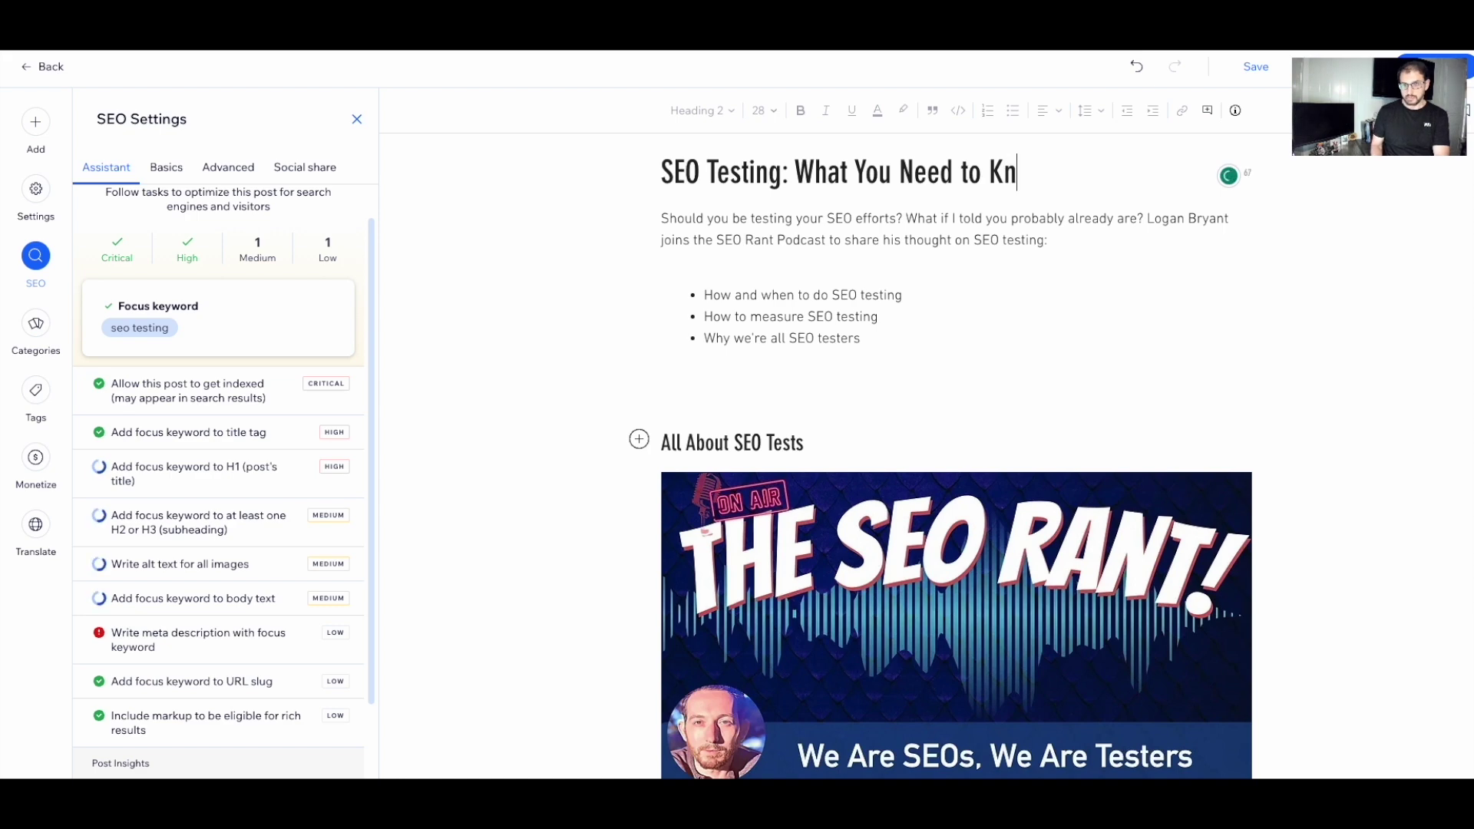
pyautogui.write('ow')
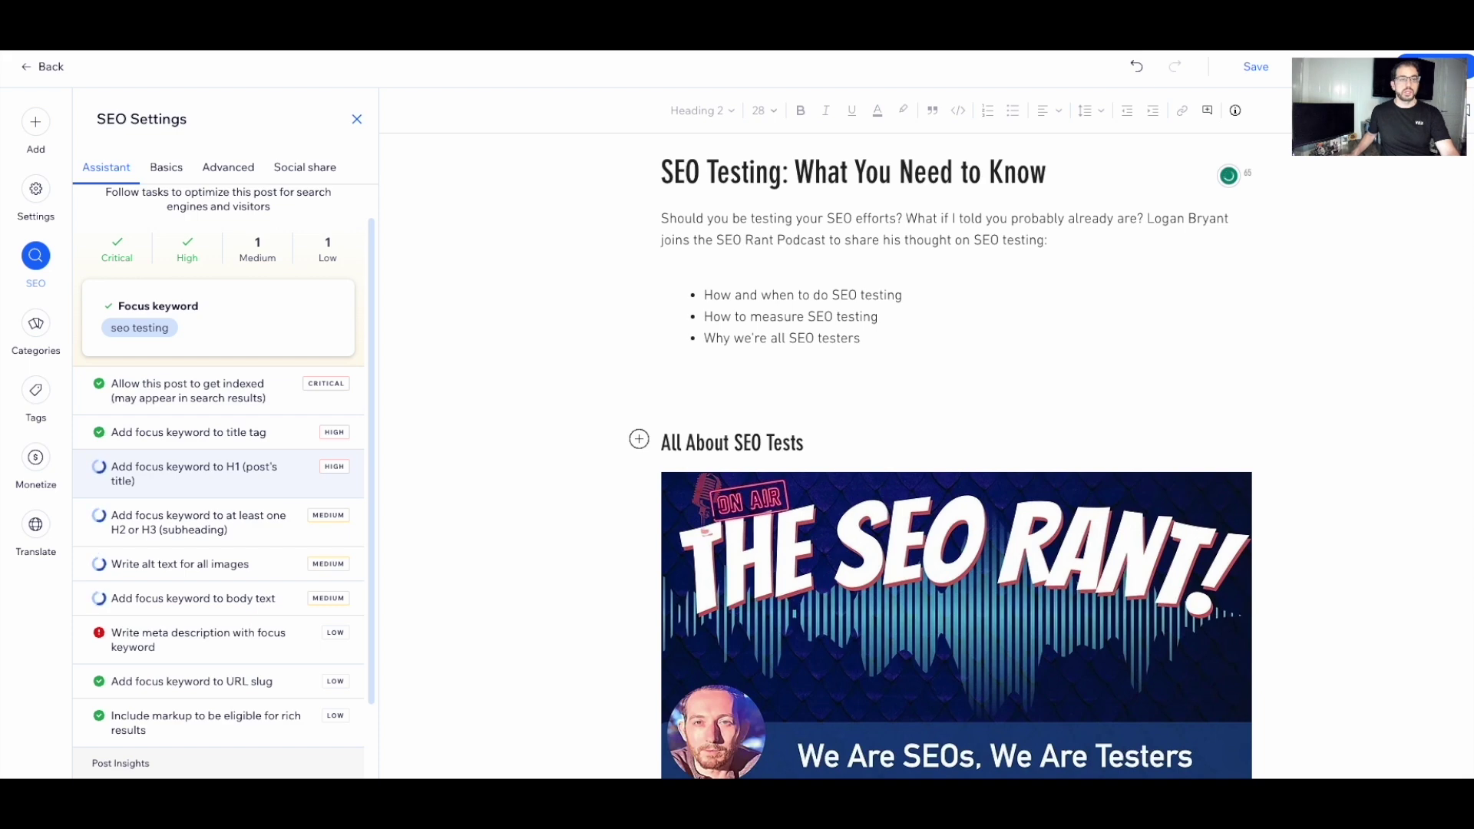
pyautogui.click(98, 468)
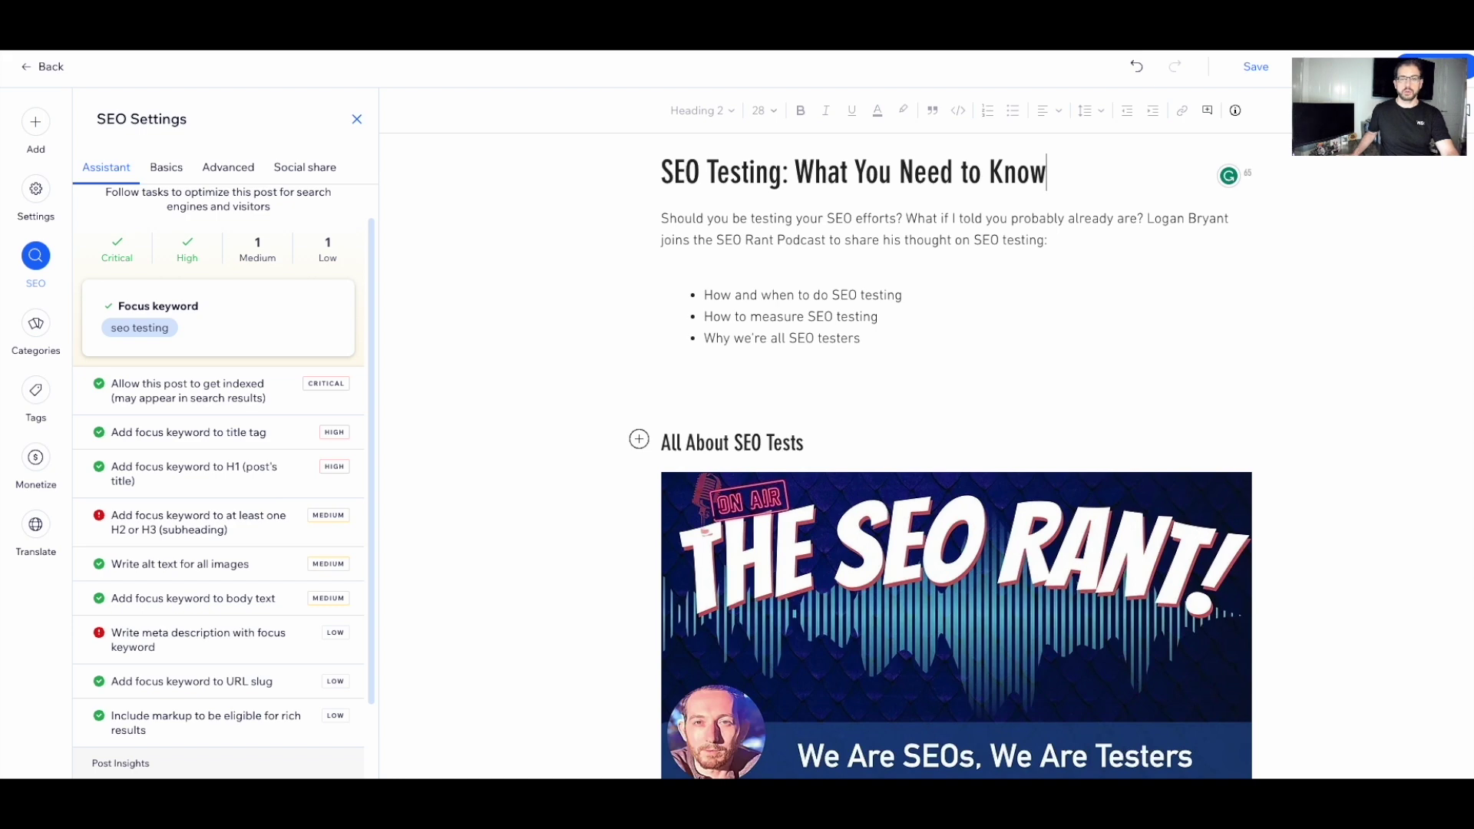
# Replace the H2 subheading above the podcast image with "A Guide to SEO Testing for Beginners"
pyautogui.moveTo(804, 443); pyautogui.dragTo(661, 443)
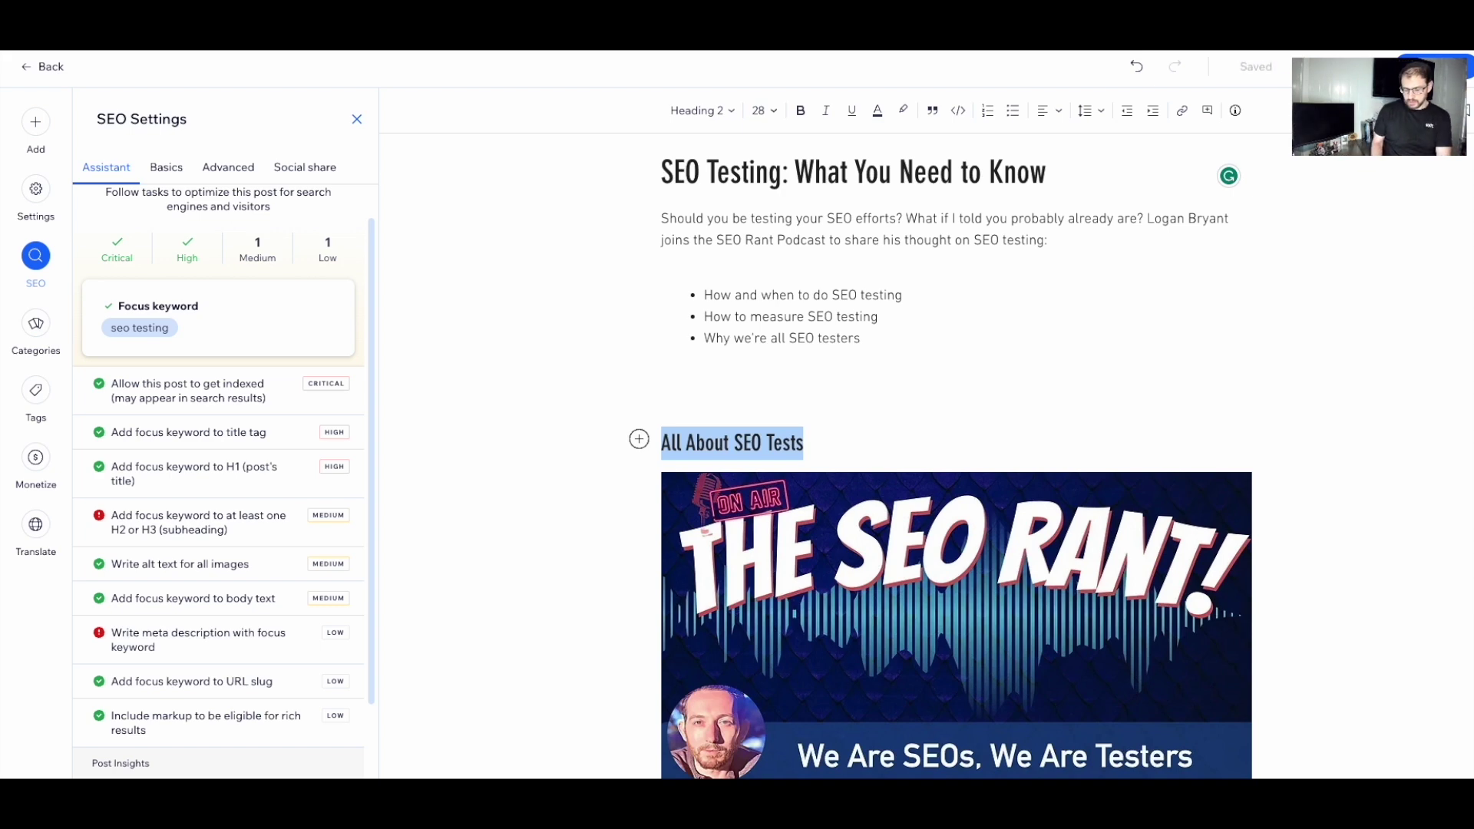
pyautogui.write('A ')
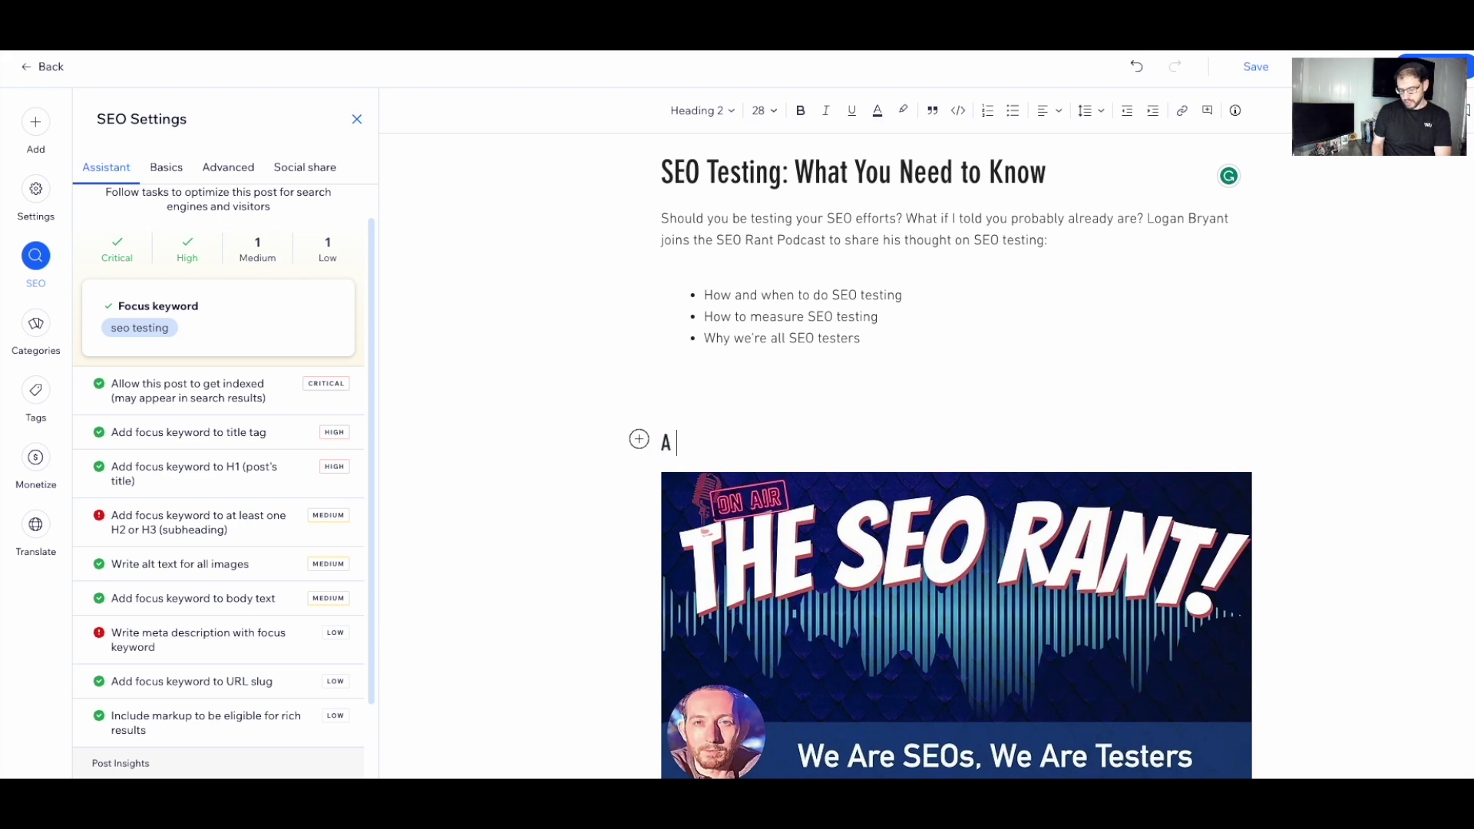
pyautogui.write('Guide to SEO ')
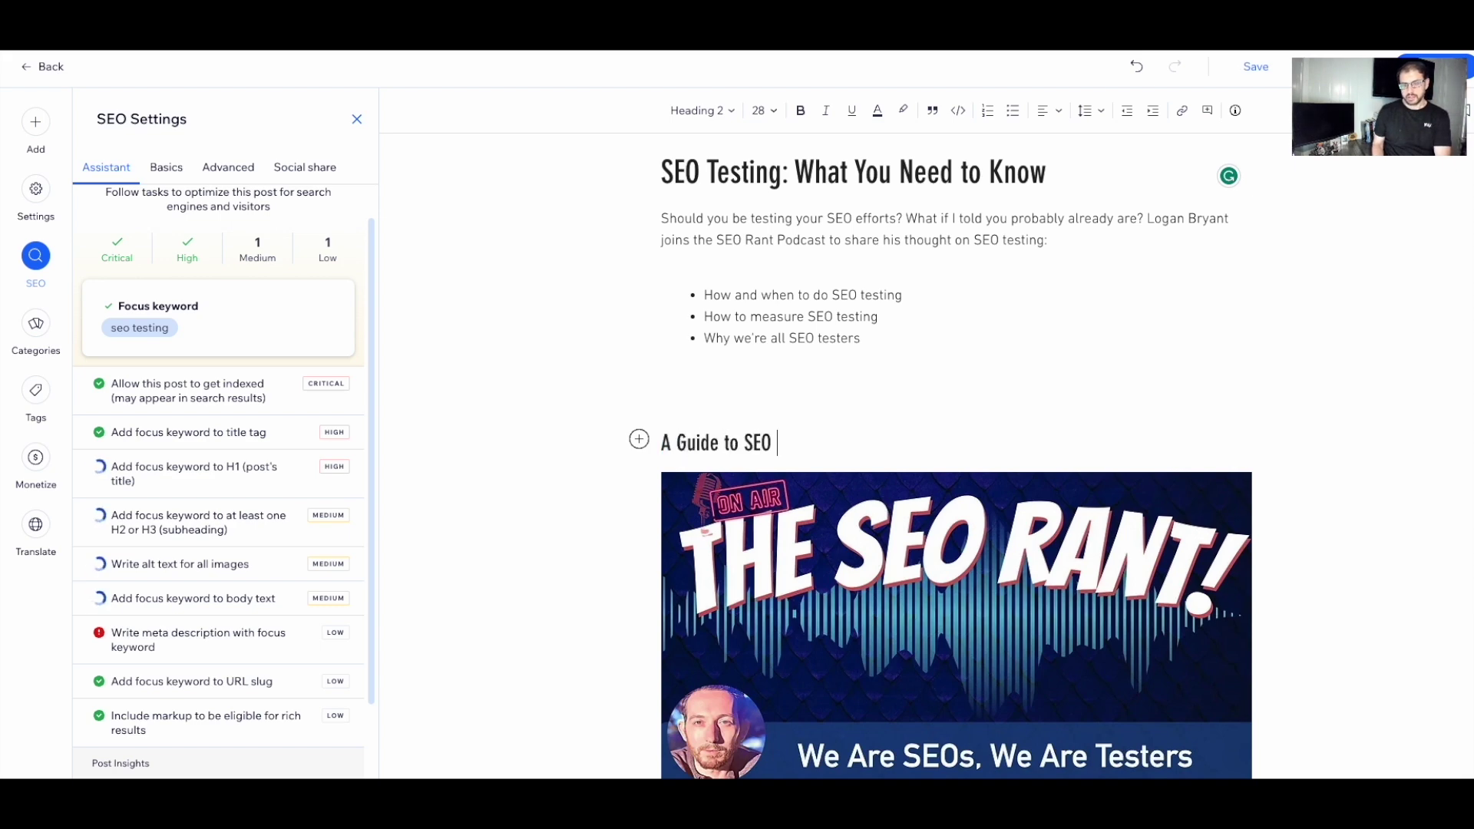
pyautogui.write('Testing for BE')
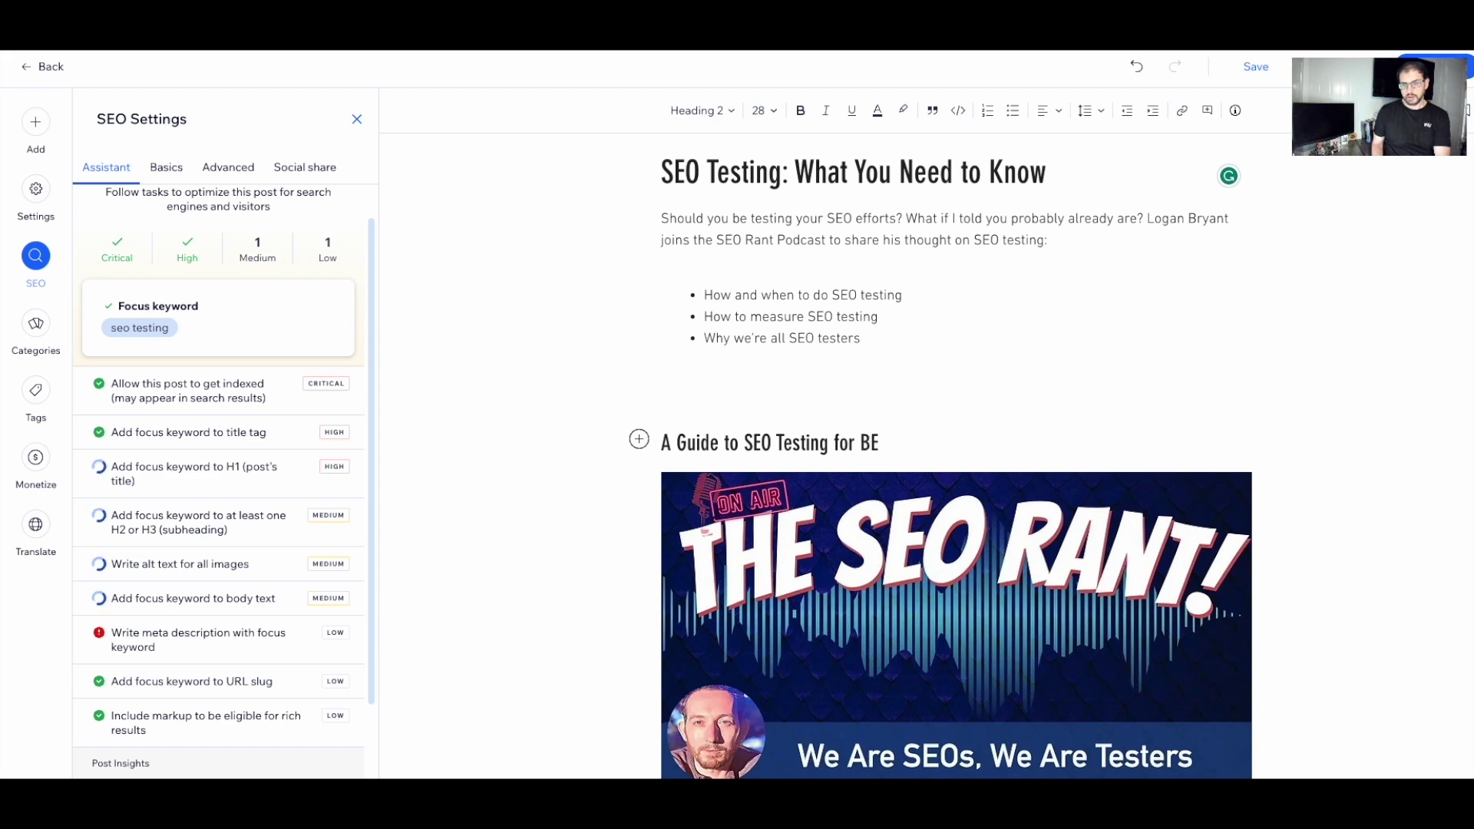
pyautogui.press('BackSpace')
pyautogui.write('eginners')
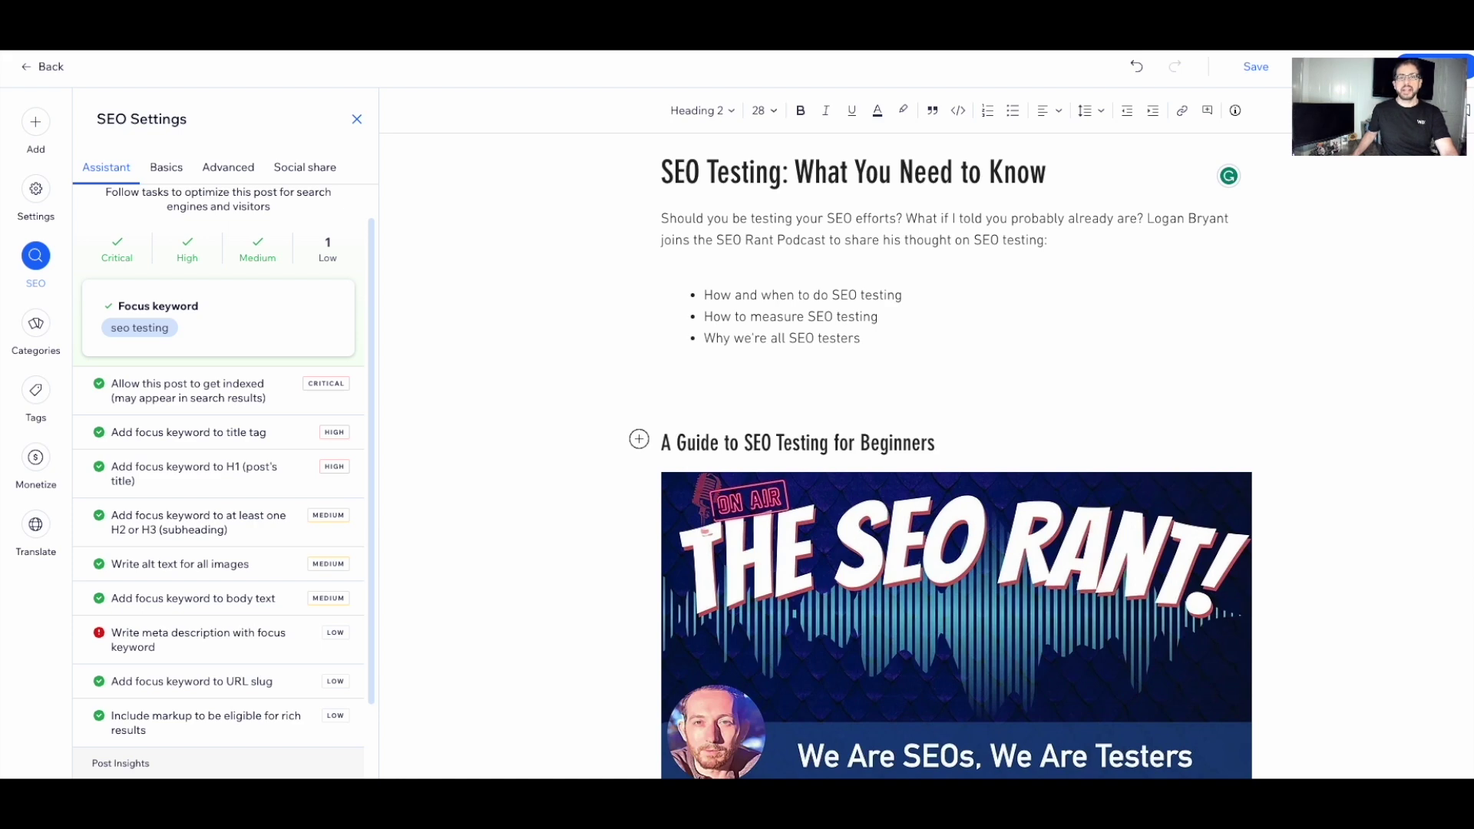
# Set the meta description to "Get started running tests for SEO. SEO testing is hard but maybe it doesn't have to be. Learn what you need to know."
pyautogui.click(198, 639)
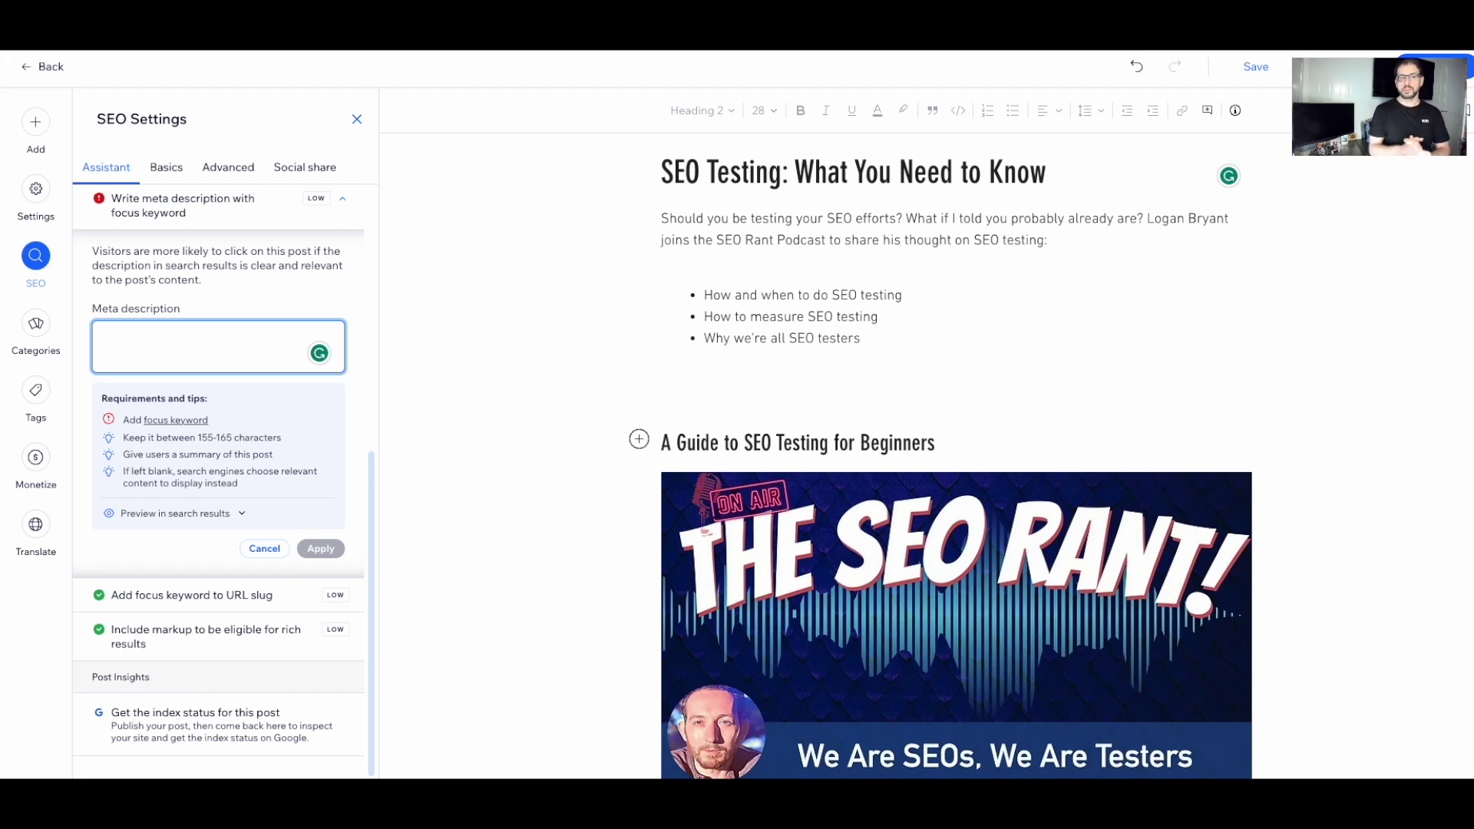
pyautogui.write("Get started running tests for SEO. SEO testing is hard but maybe it doesn't have to be. Learn what you need to know.")
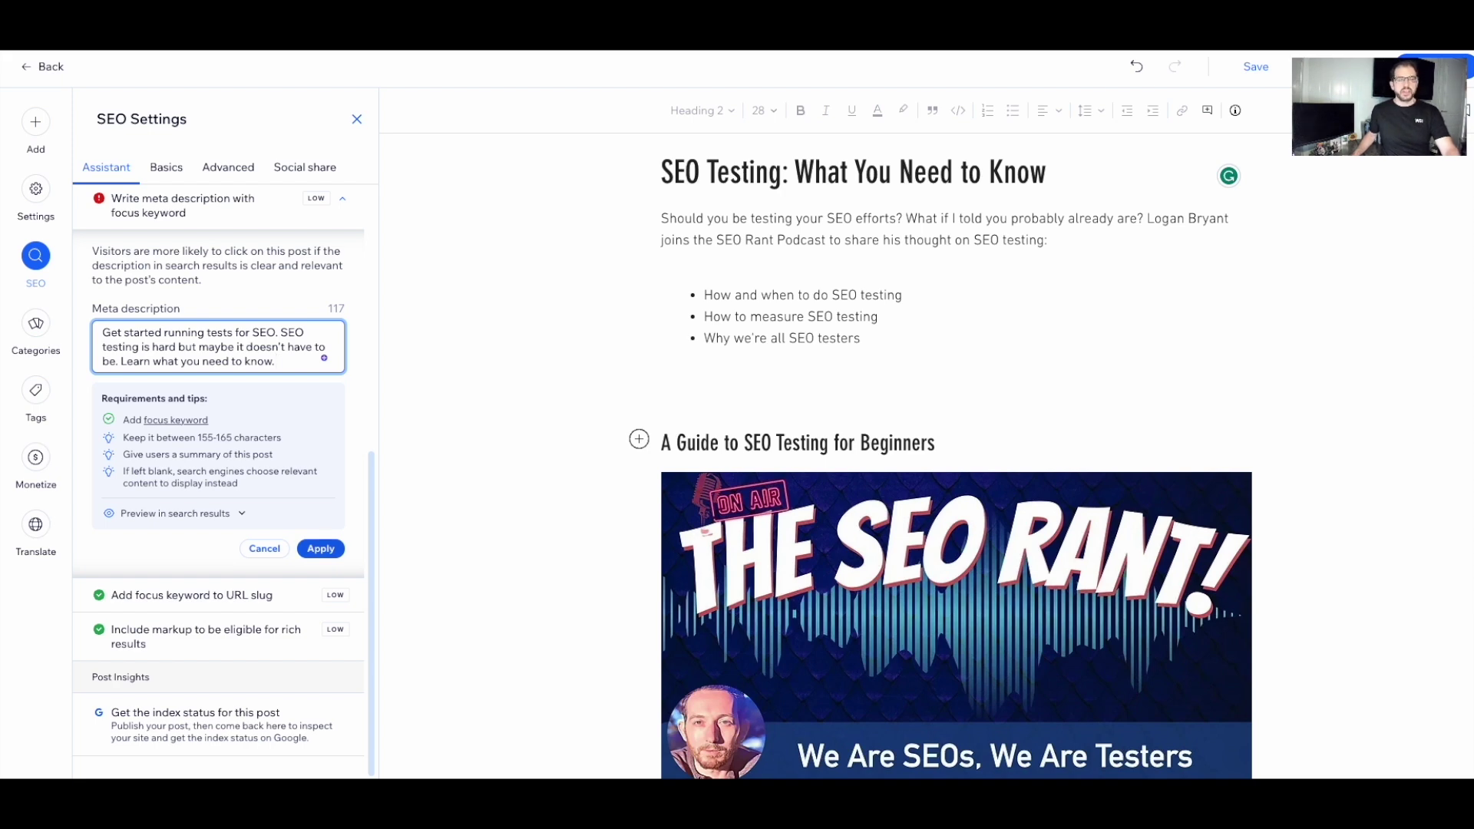
pyautogui.click(321, 548)
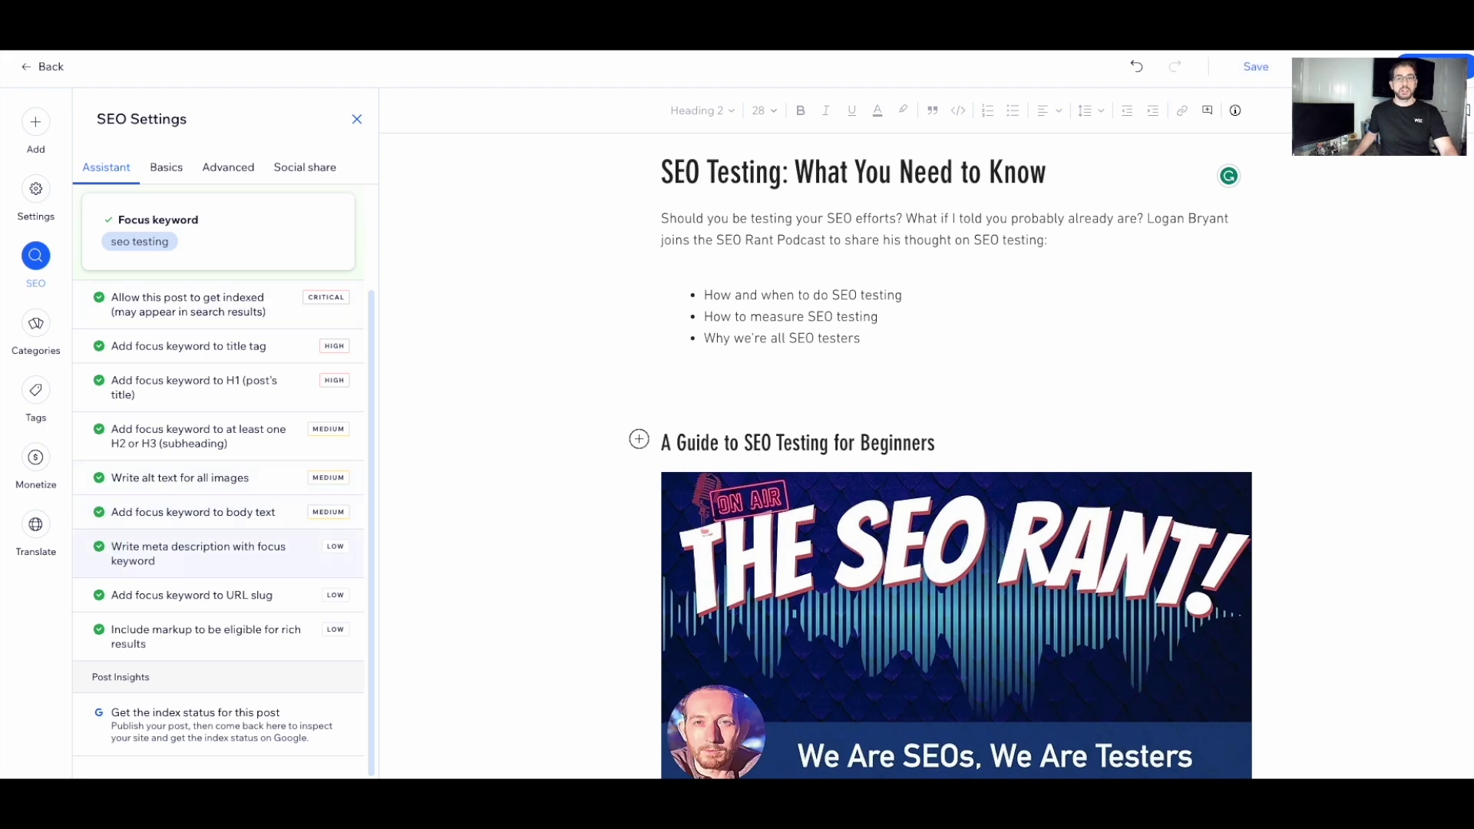
# Review the SEO Assistant's task checklist and post insights for the SEO testing post
pyautogui.scroll(2, 219, 436)
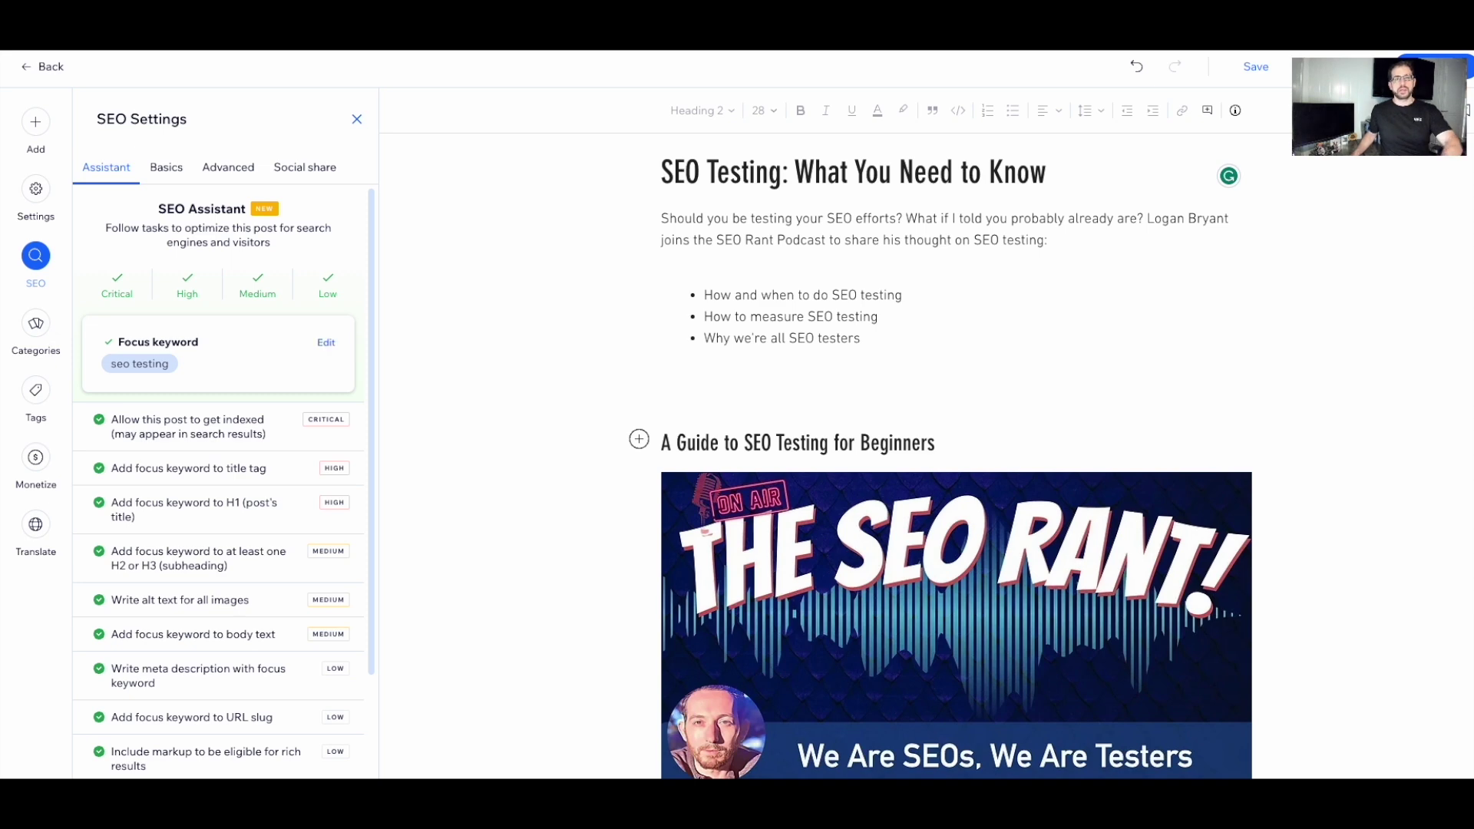
pyautogui.scroll(-2, 219, 480)
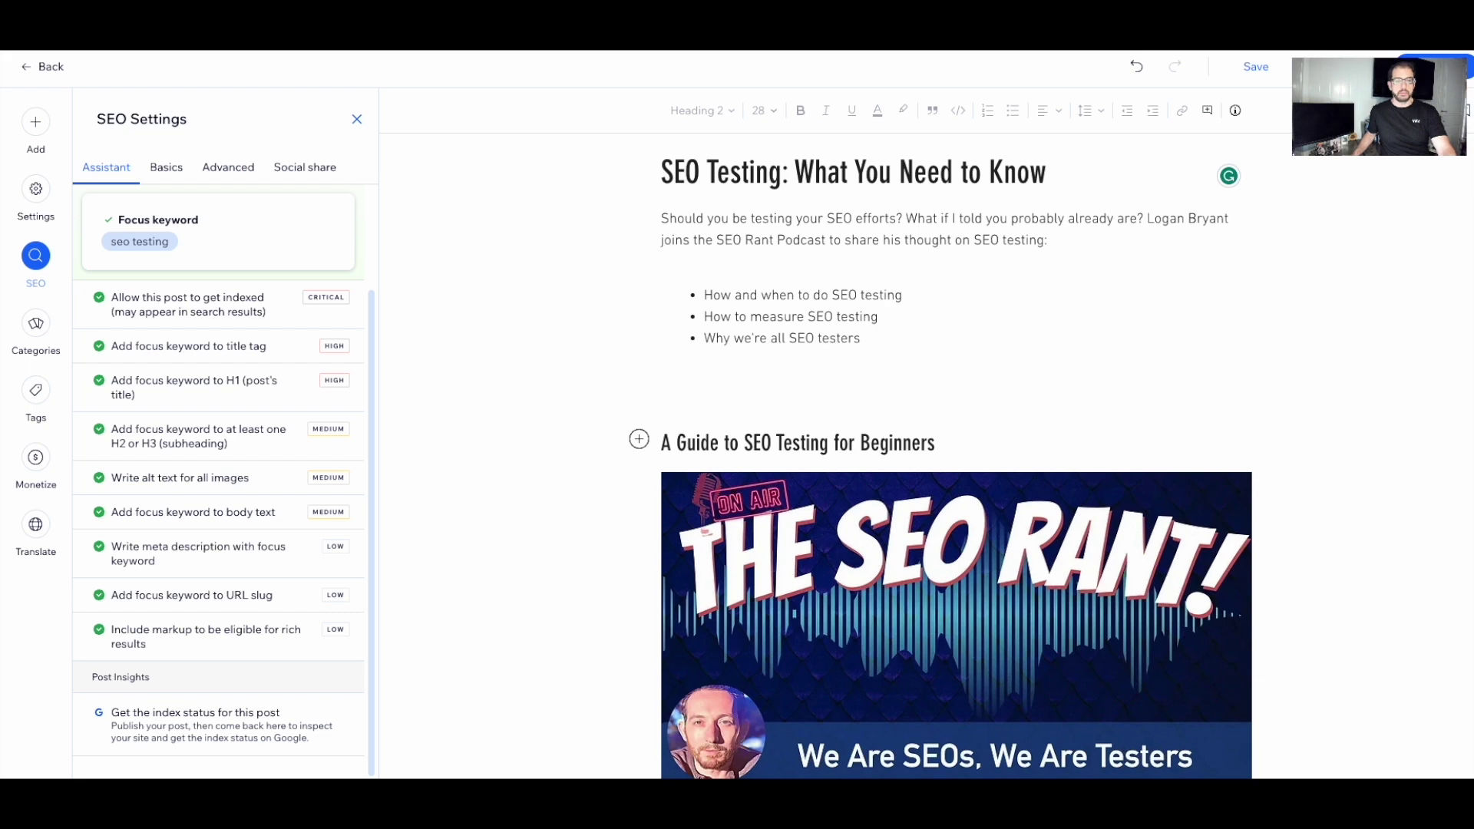
pyautogui.scroll(-1, 836, 457)
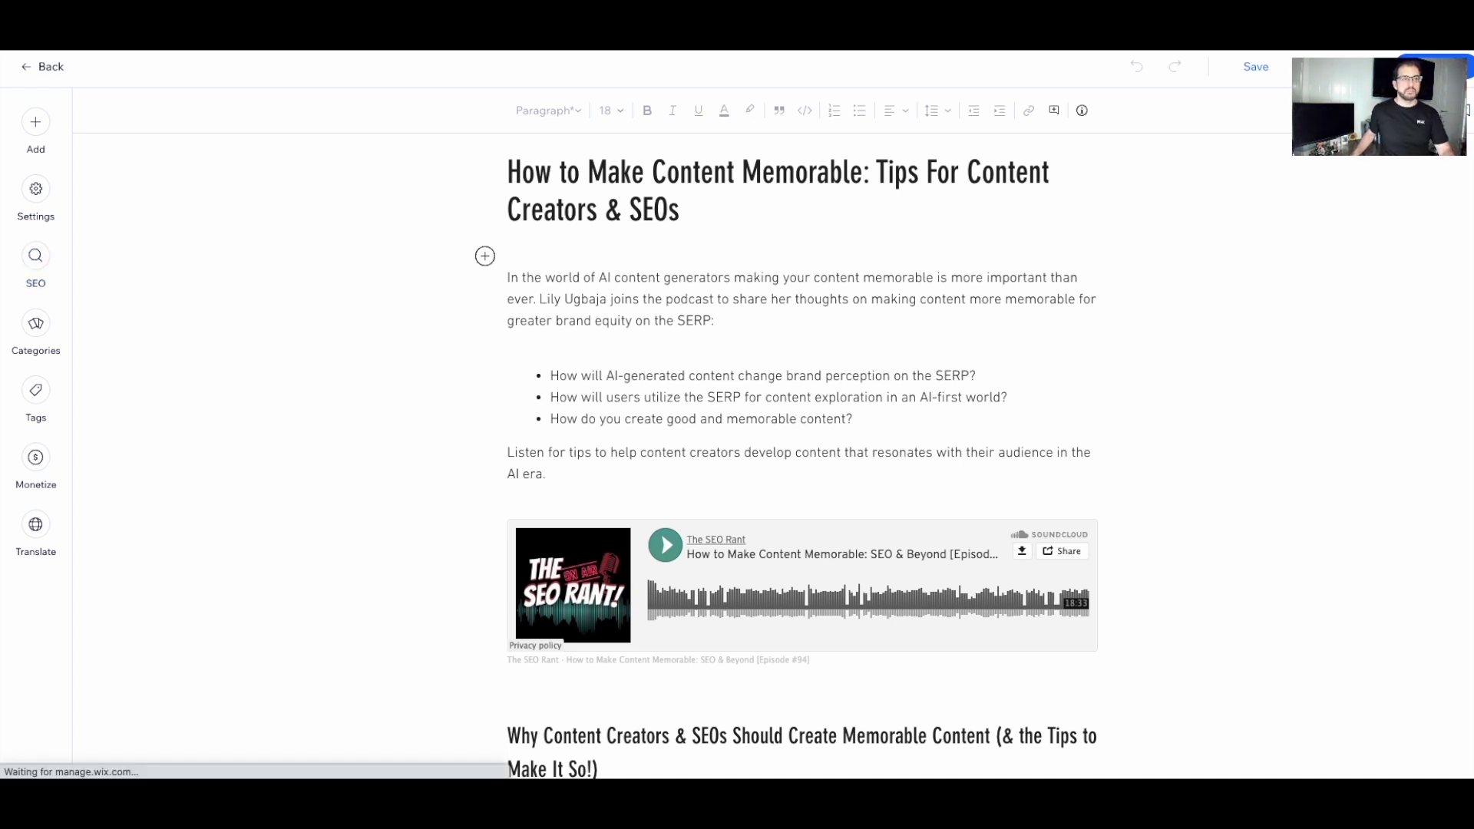
# Open the SEO Assistant for the memorable content post and examine its focus keyword, URL slug task and Google index status
pyautogui.click(35, 256)
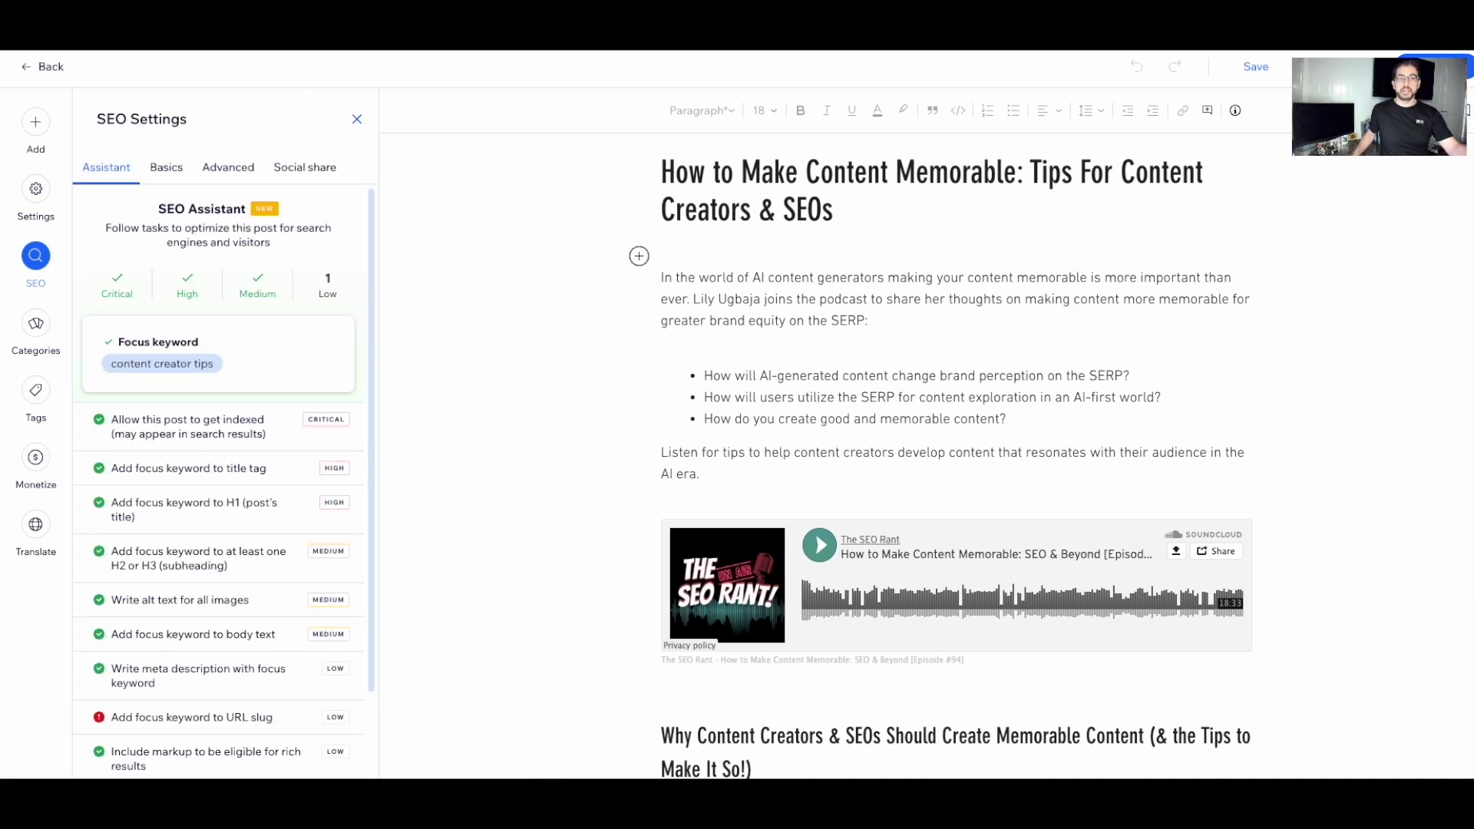
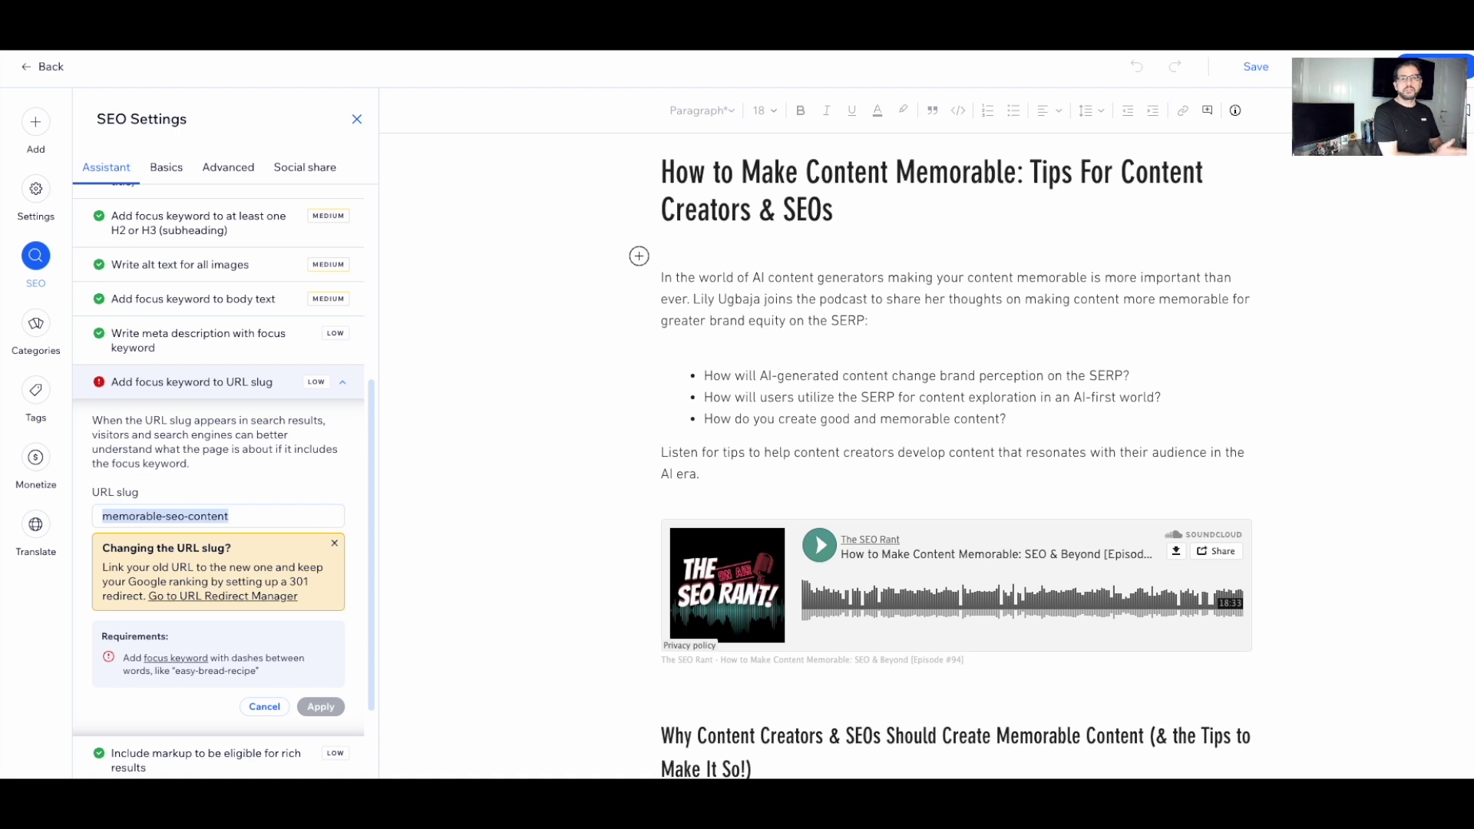
pyautogui.scroll(5, 218, 461)
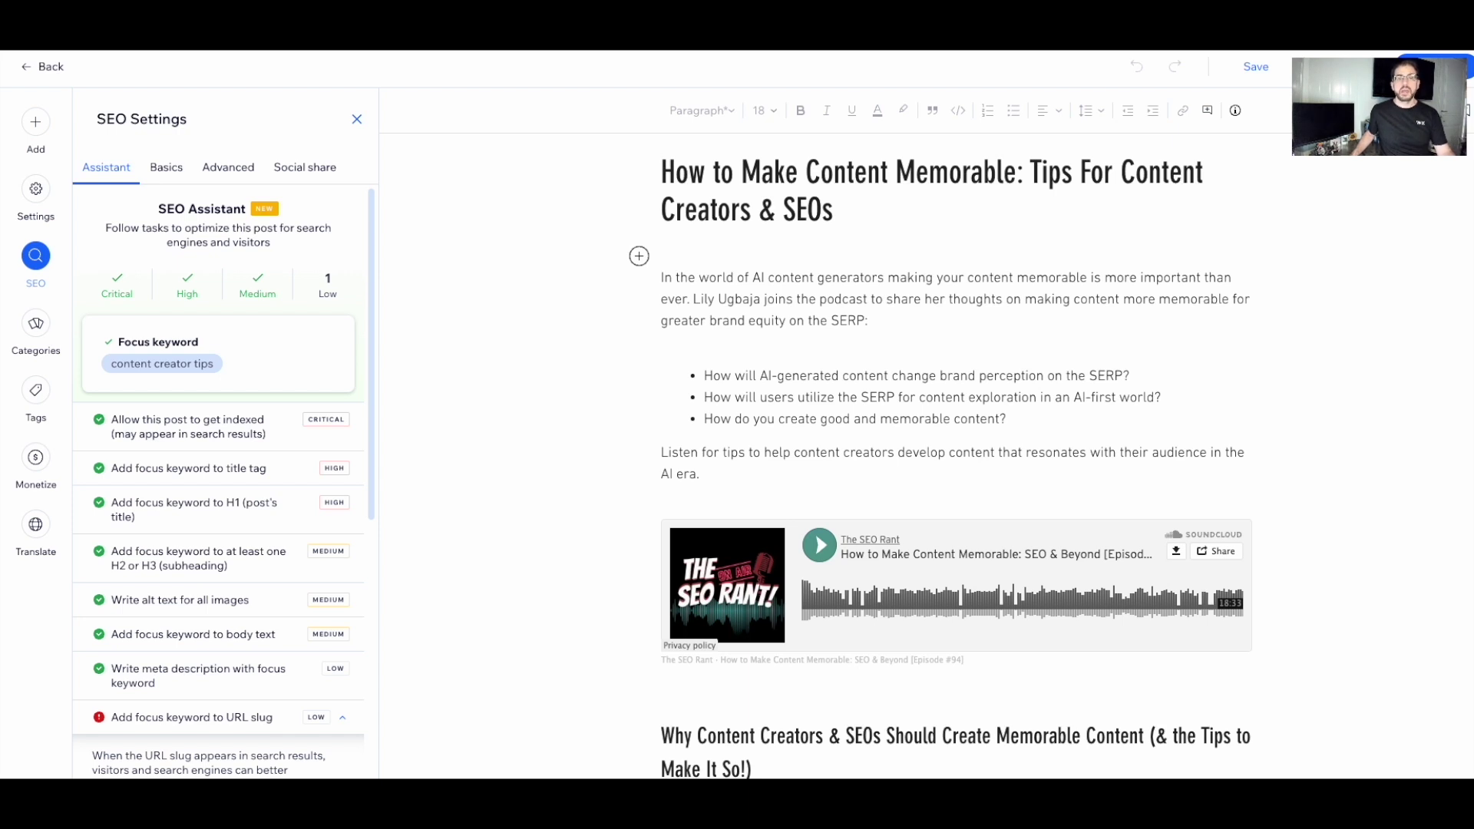
pyautogui.moveTo(231, 353)
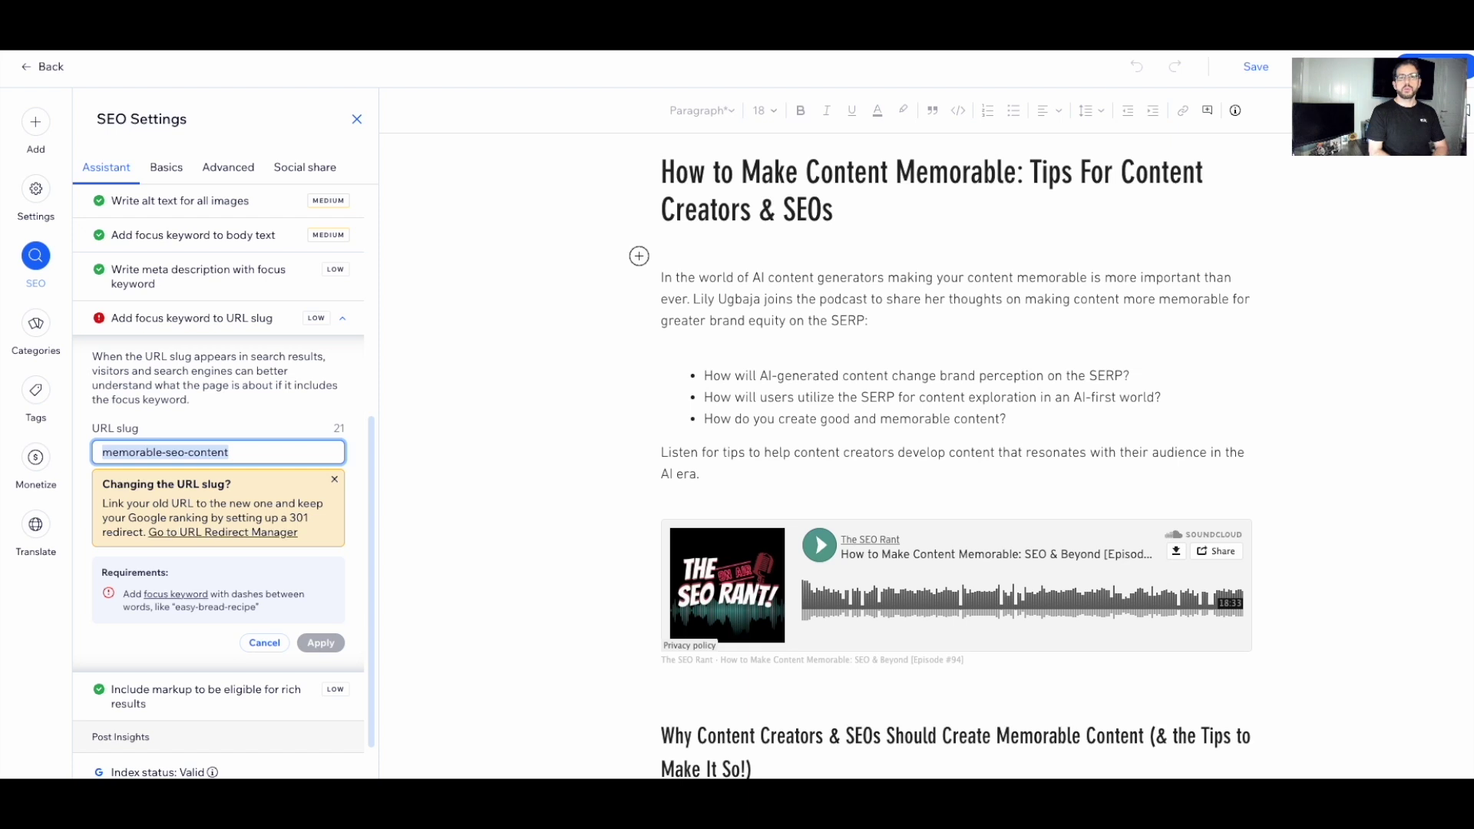
pyautogui.scroll(-1, 219, 476)
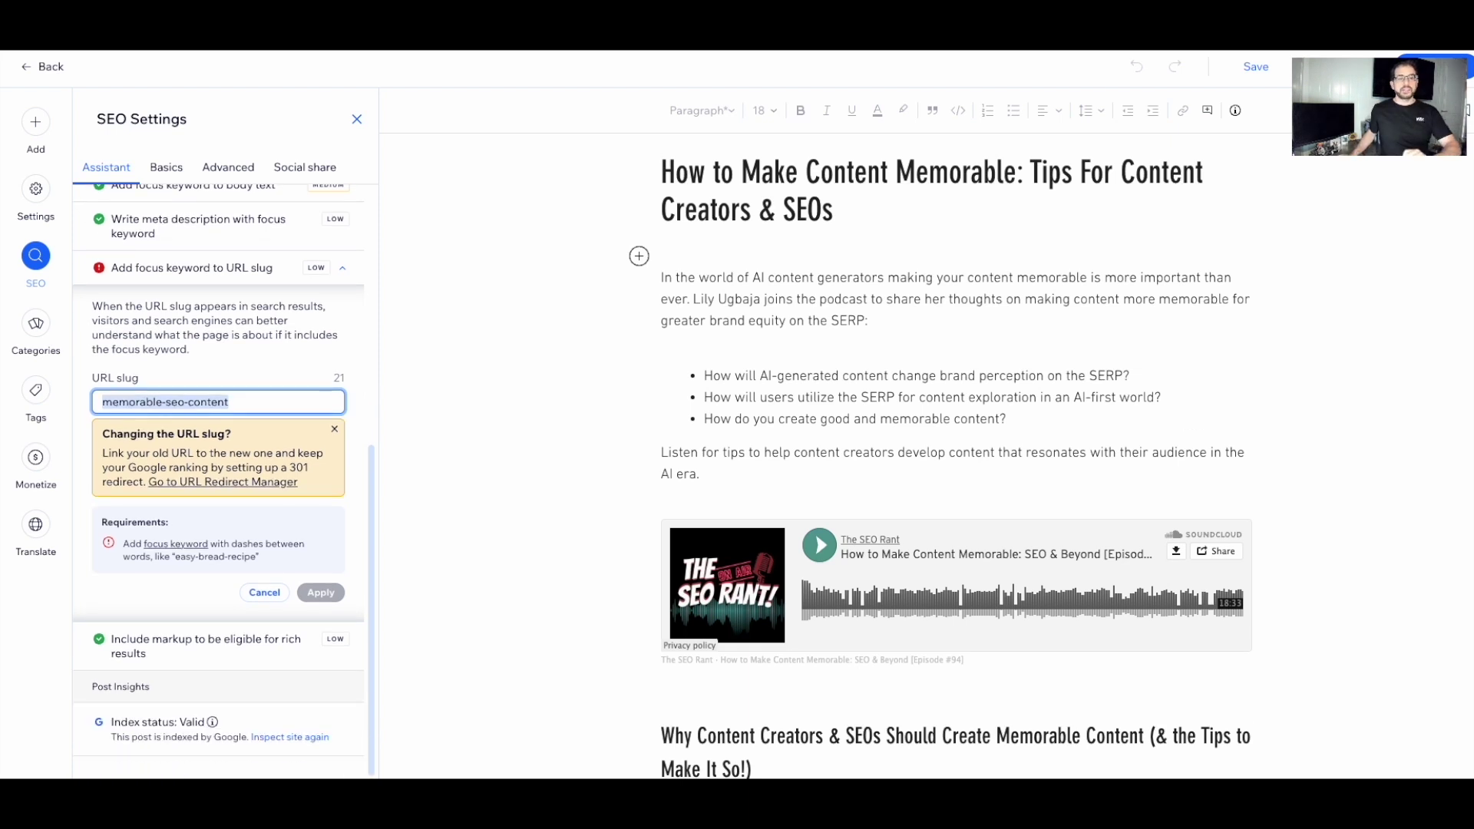
pyautogui.moveTo(110, 723); pyautogui.dragTo(205, 723)
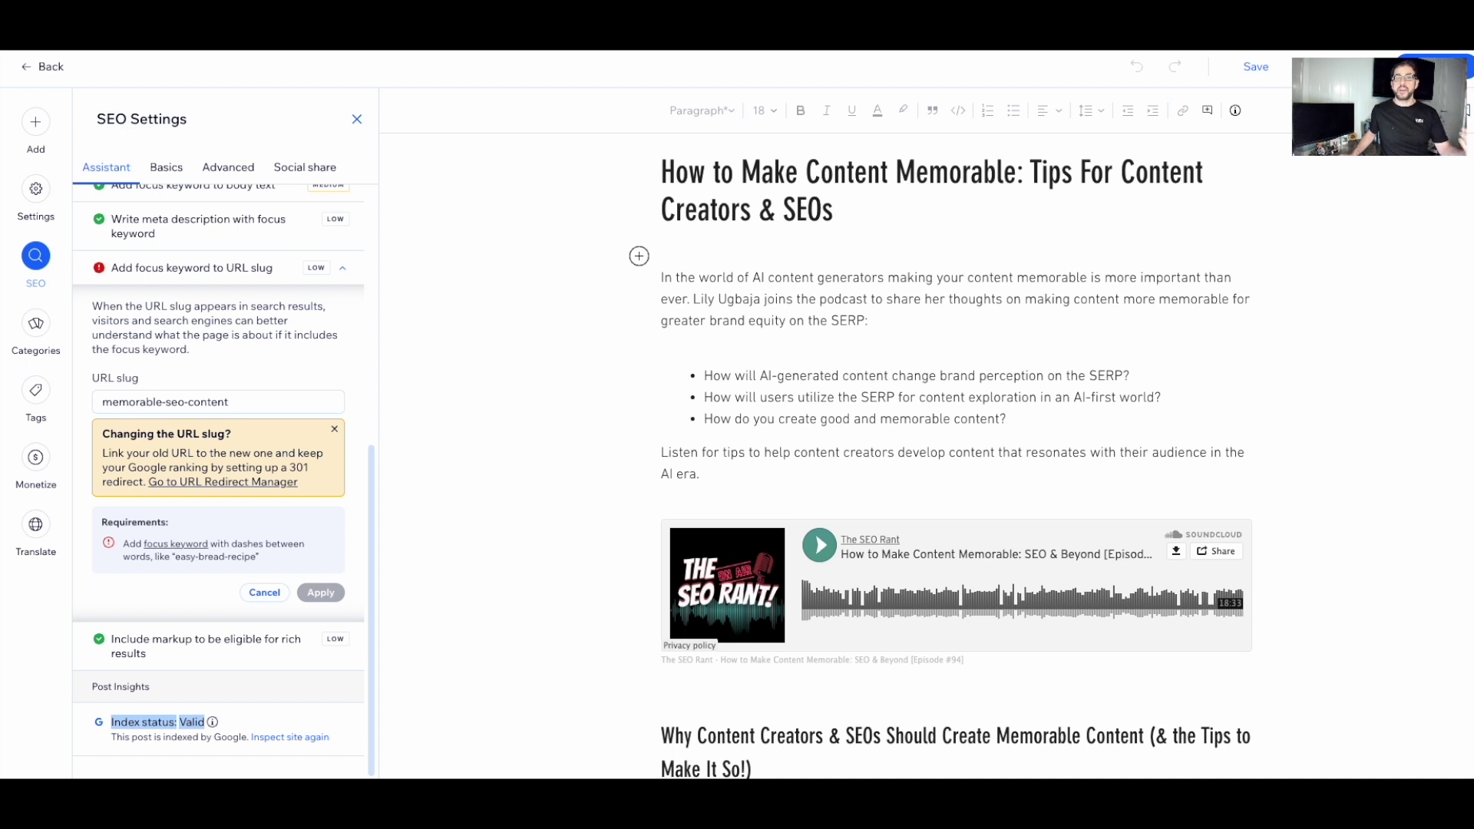